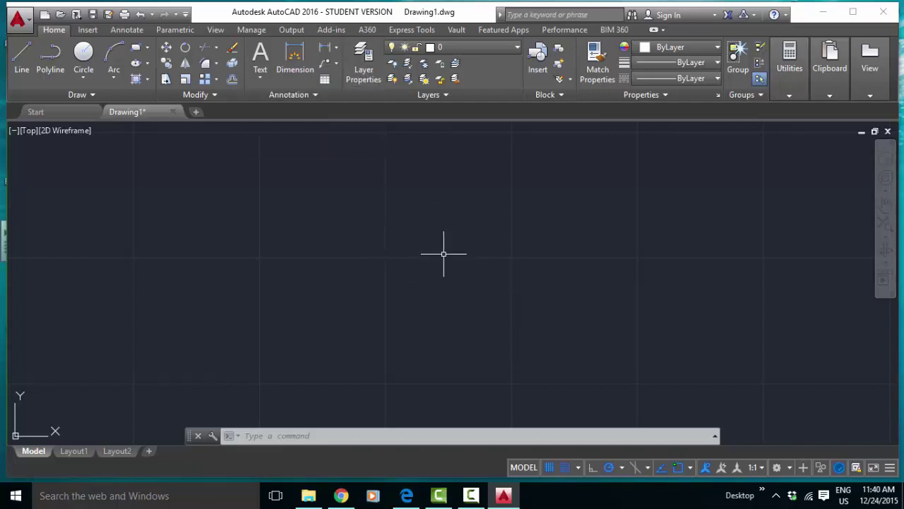
Create a new layer named border in the layer manager and set its color to magenta
type("laye")
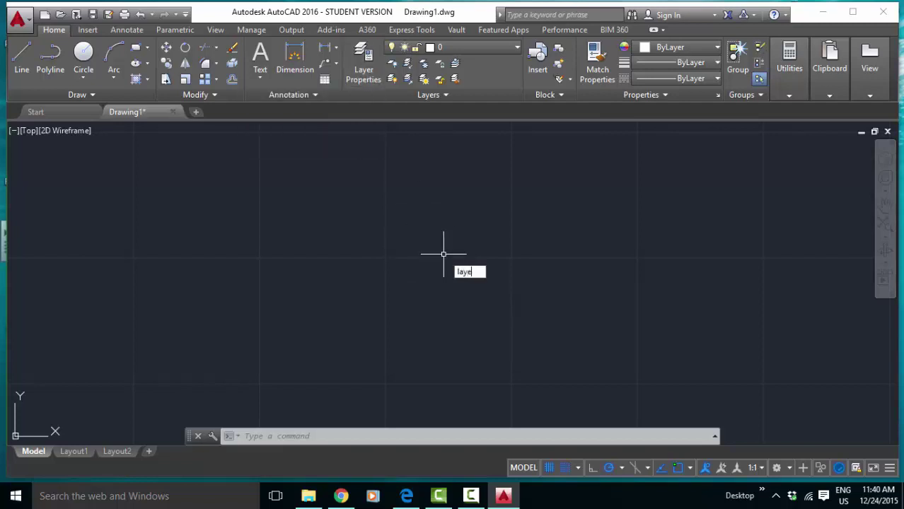
key("Return")
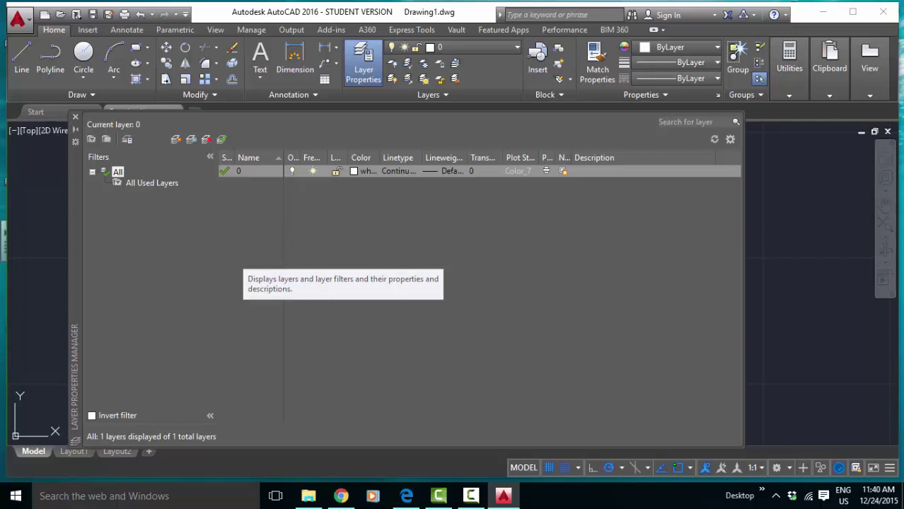
left_click(176, 140)
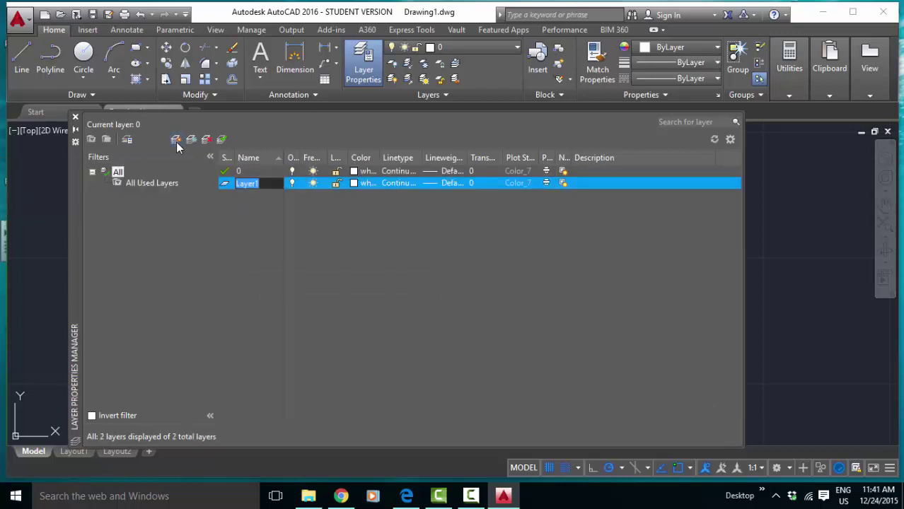
type("border")
key("Return")
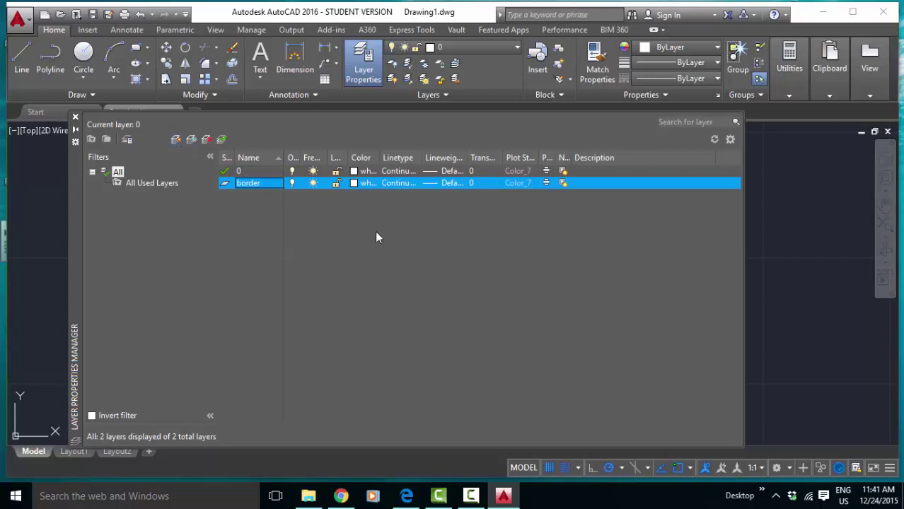
left_click(354, 185)
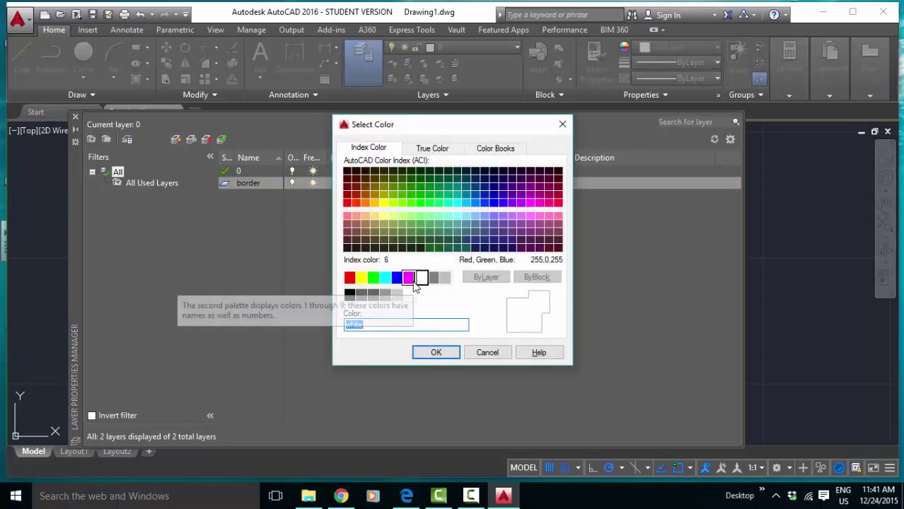
left_click(410, 279)
left_click(436, 353)
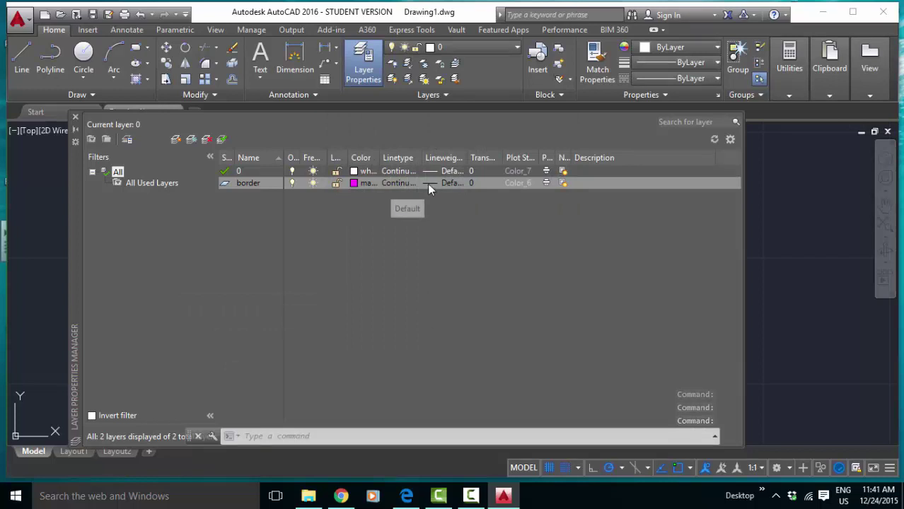
Set the border layer's lineweight to 1.00 mm
left_click(428, 182)
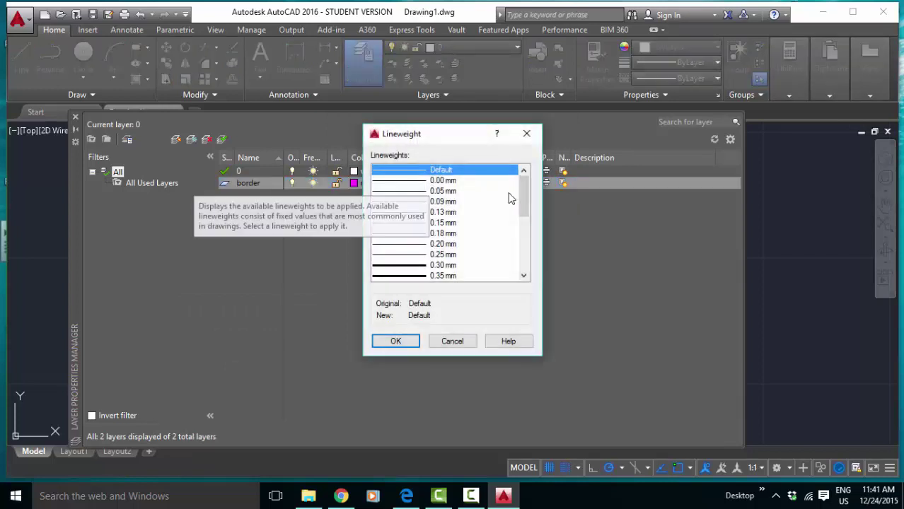
left_click_drag(523, 198, 526, 234)
left_click(423, 276)
left_click(397, 341)
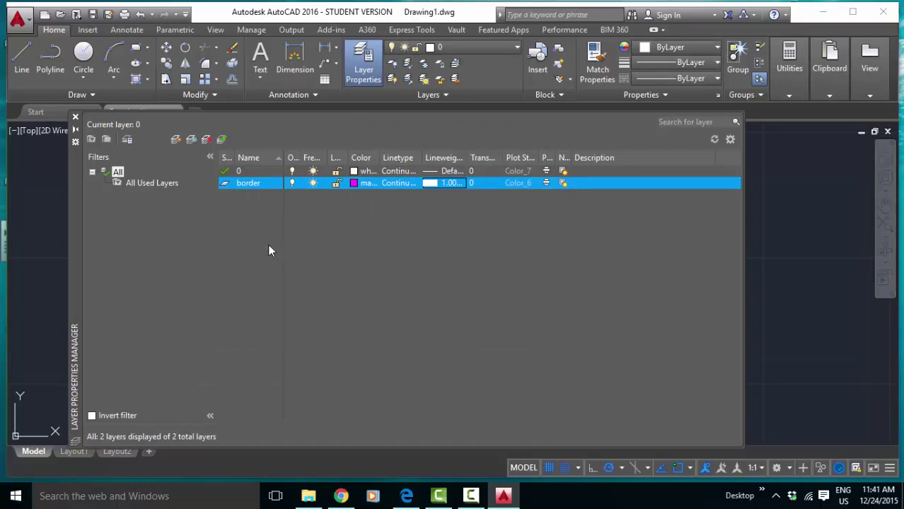
Create a new layer named object and set its color to green
left_click(176, 140)
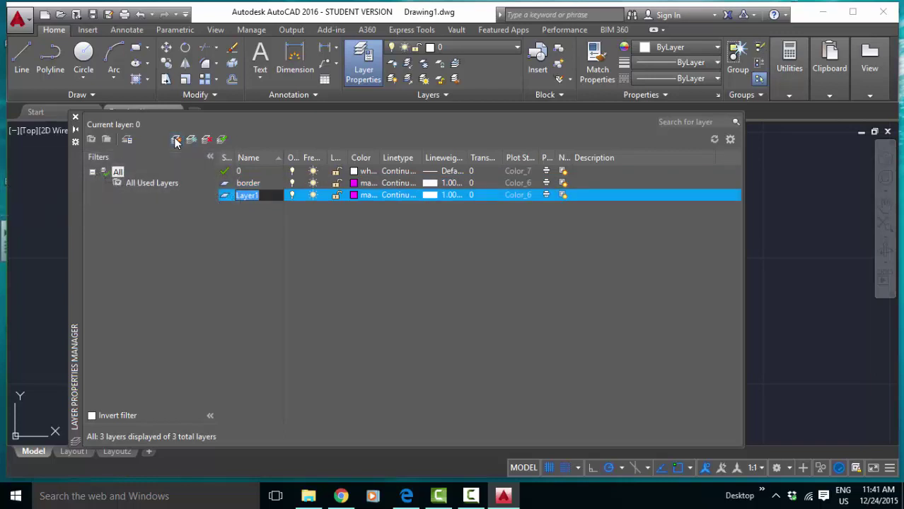
type("object")
key("Return")
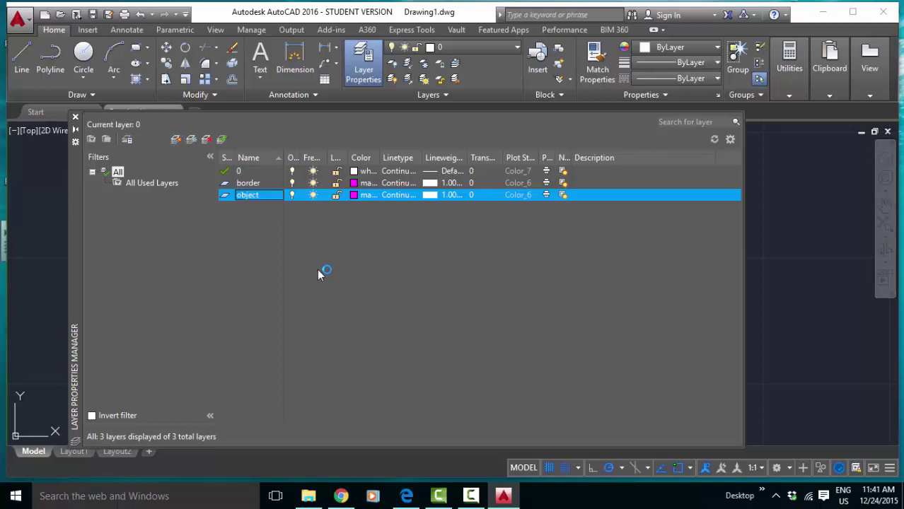
left_click(354, 195)
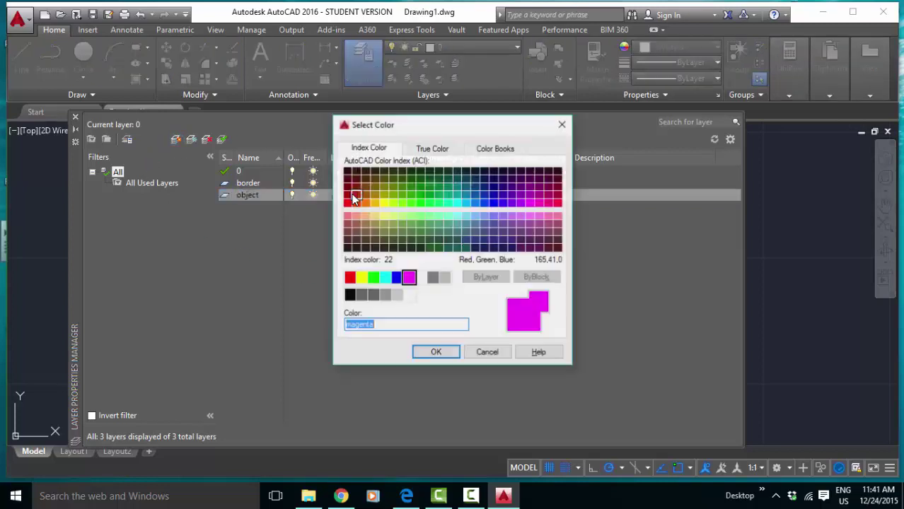
left_click(373, 277)
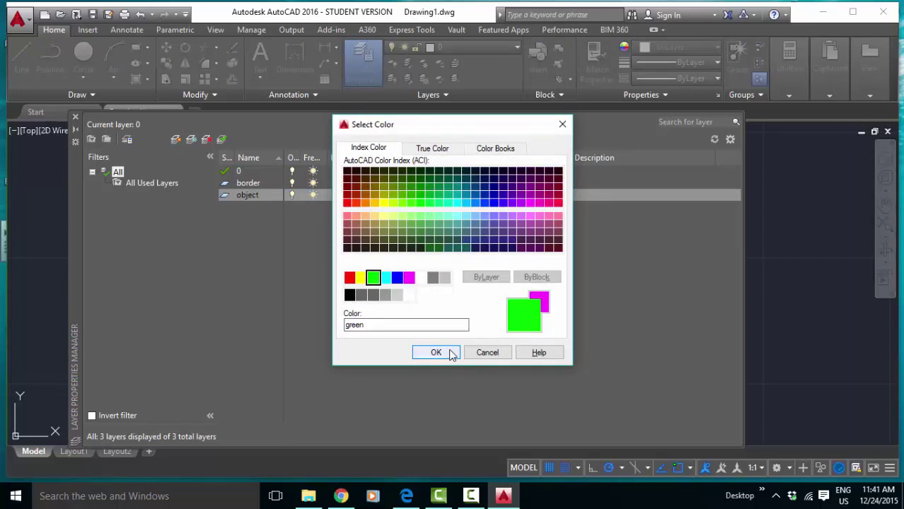
left_click(445, 356)
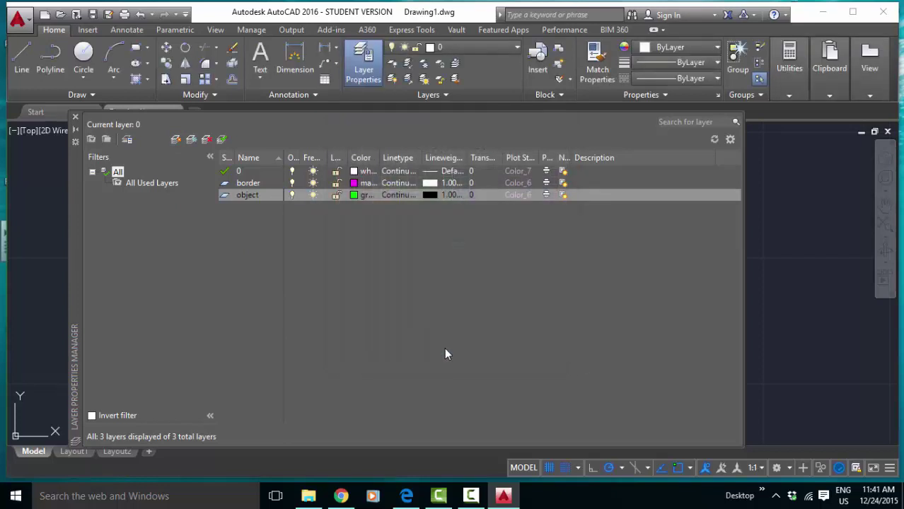
Set the object layer's lineweight to 0.70 mm
left_click(431, 196)
left_click(453, 244)
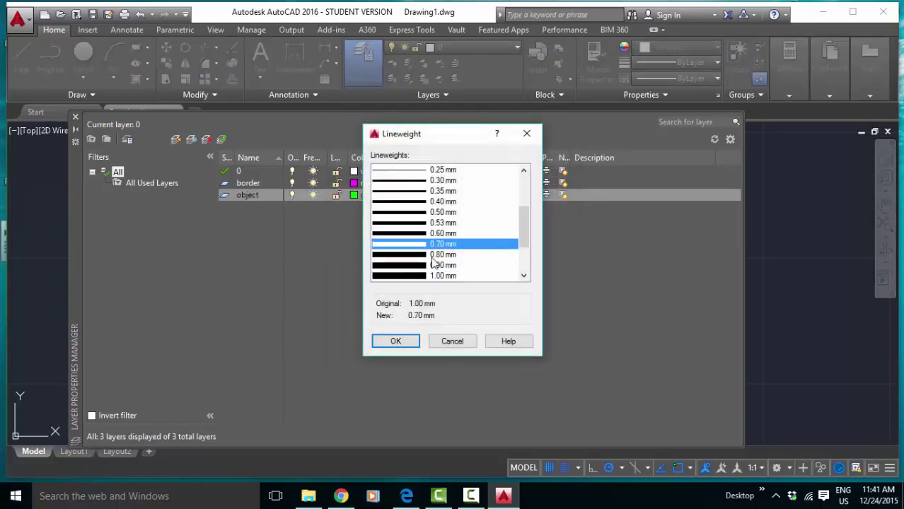
left_click(395, 341)
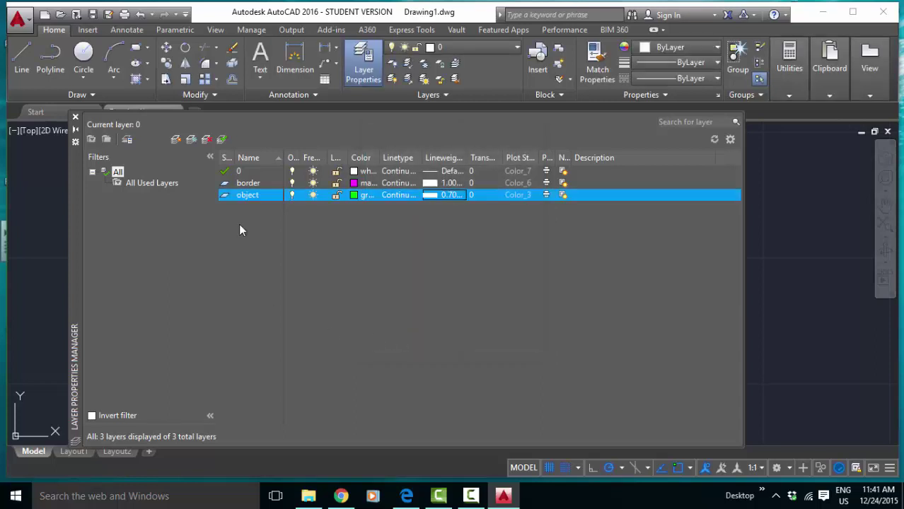
Create a new layer named dim and set its color to cyan
left_click(174, 140)
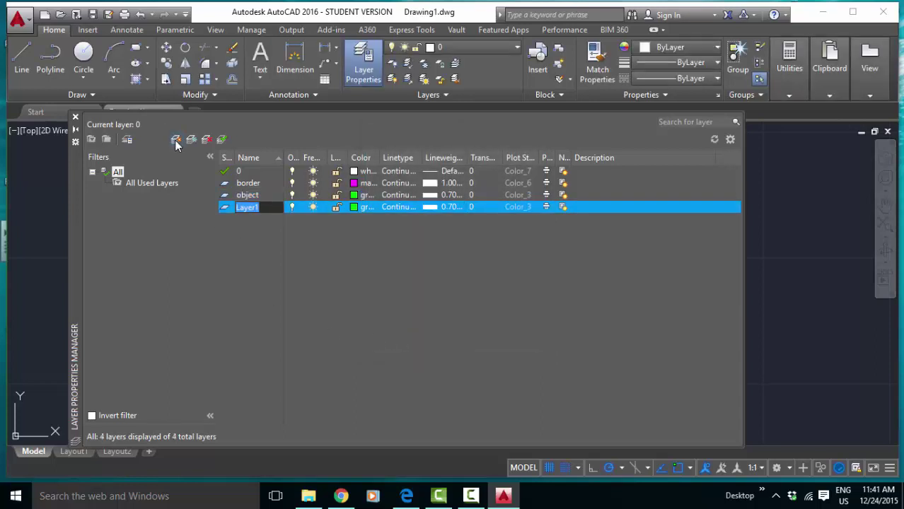
type("dim")
key("Return")
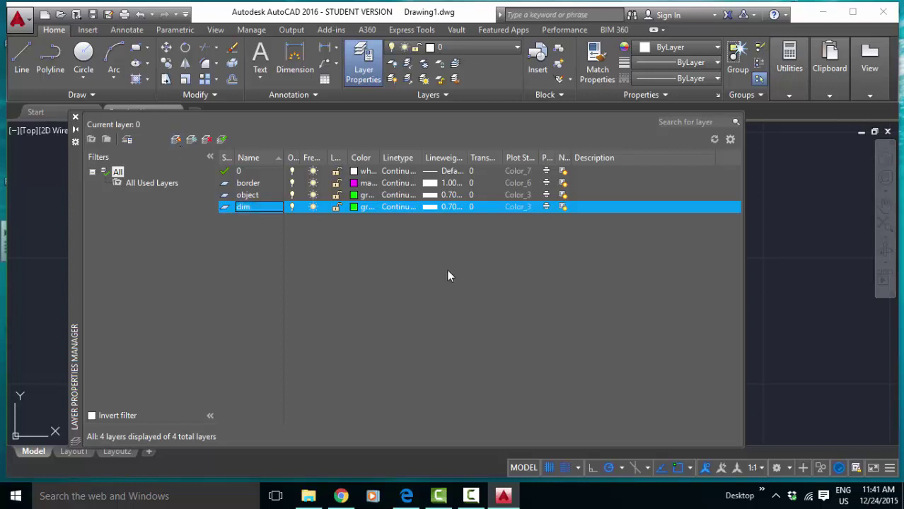
left_click(355, 211)
left_click(384, 277)
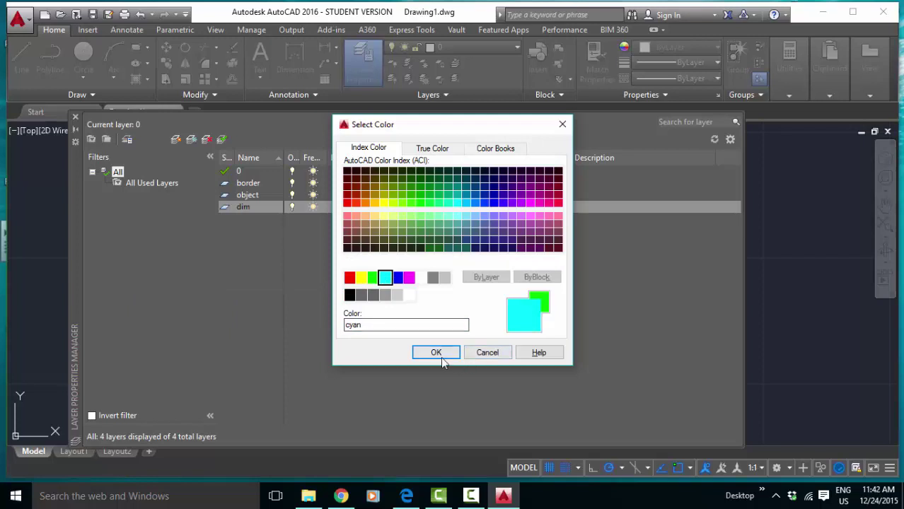
left_click(437, 353)
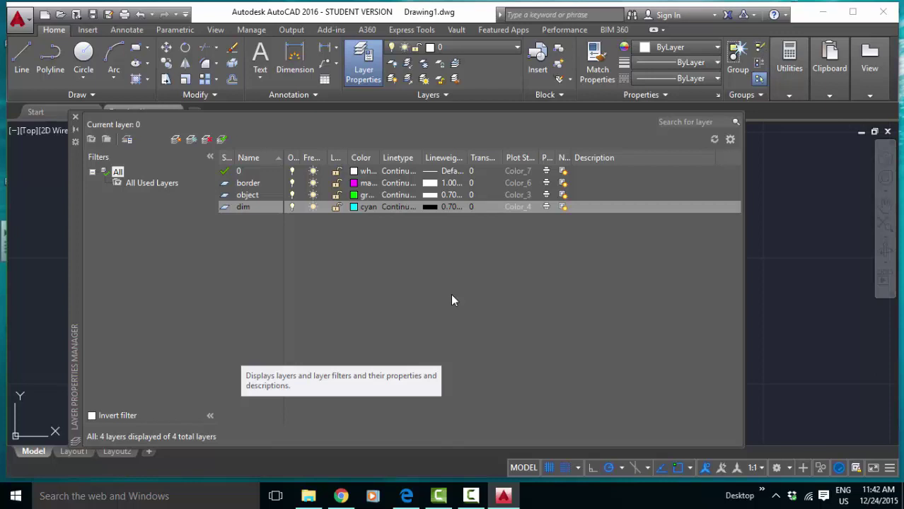
Set the dim layer's lineweight to 0.35 mm
left_click(434, 208)
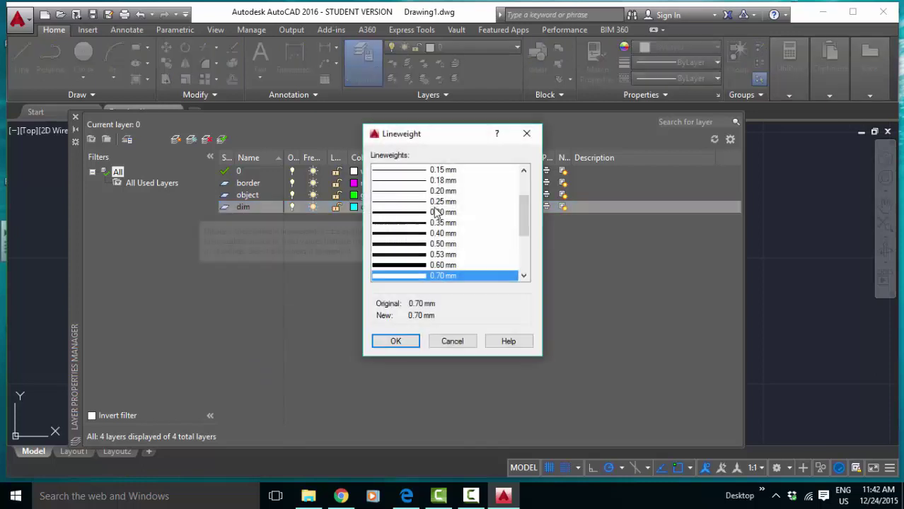
left_click(456, 224)
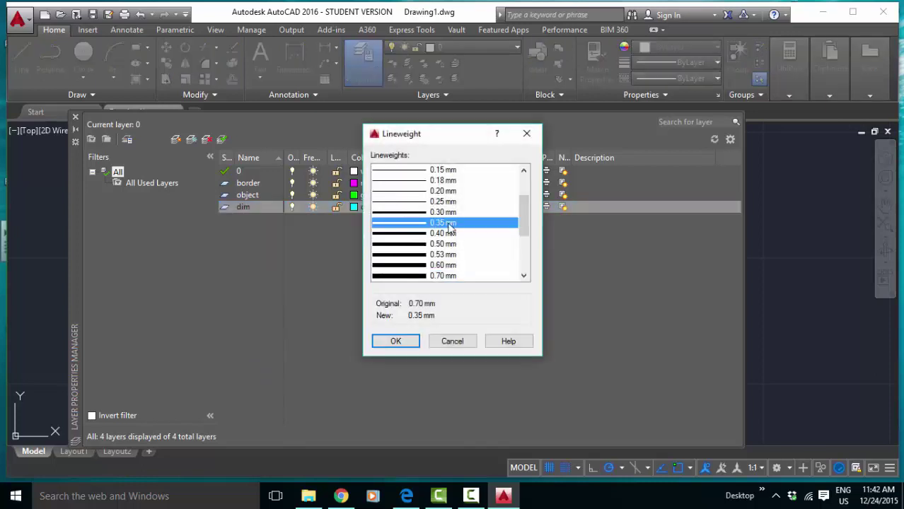
left_click(395, 342)
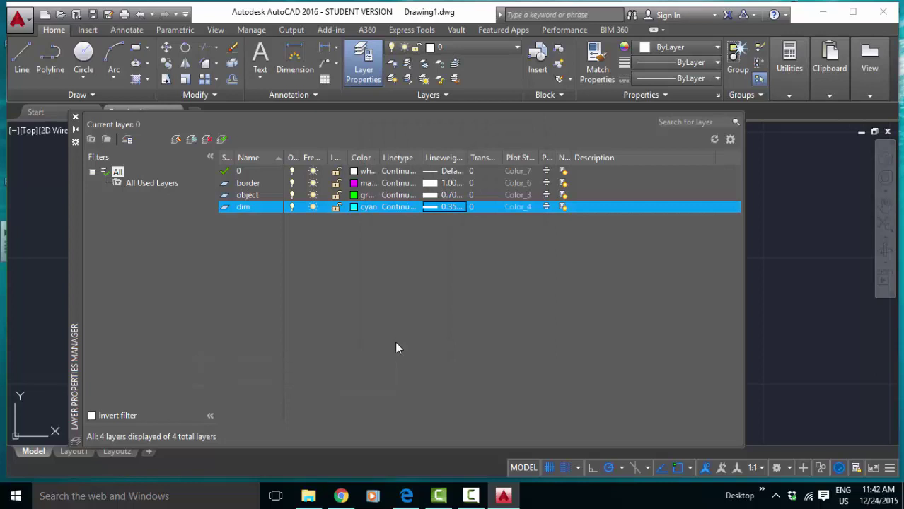
Create a new layer named text with the same cyan color and 0.35 mm lineweight as the dim layer
left_click(176, 140)
type("text")
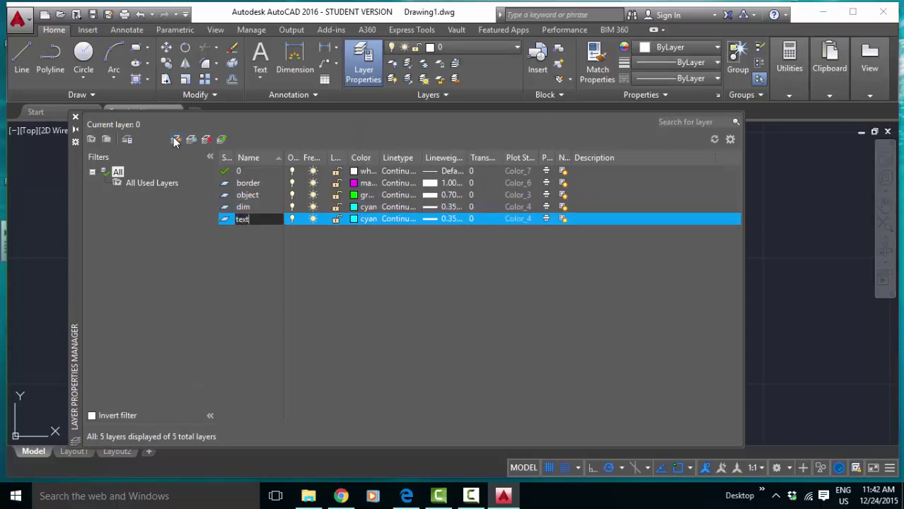
key("Return")
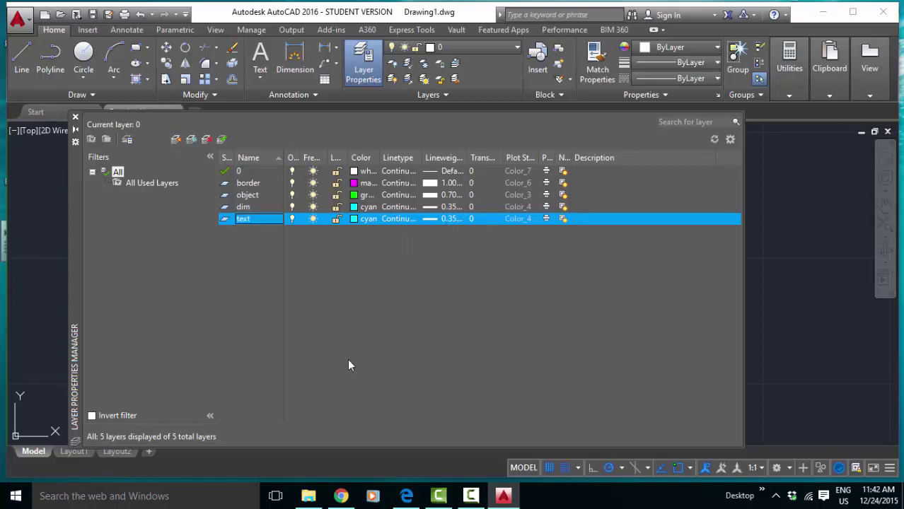
Create a new layer named hidden and set its color to red
left_click(174, 140)
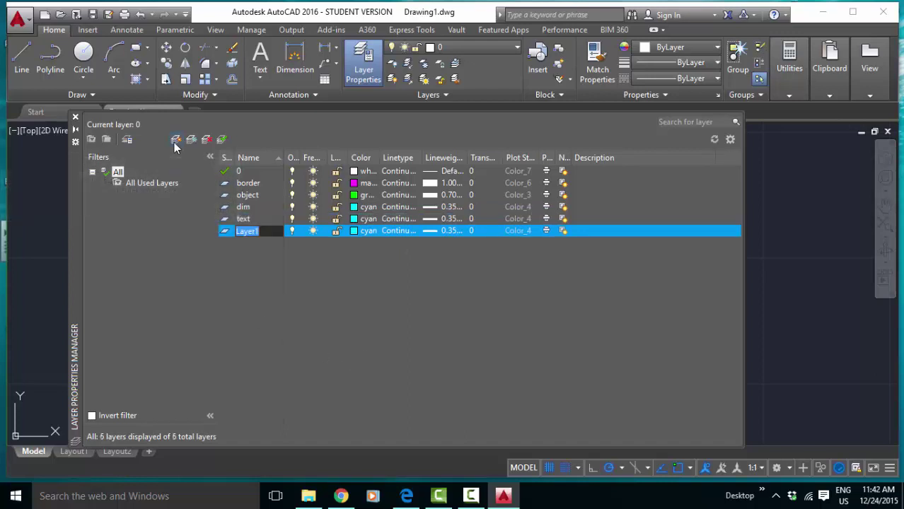
type("hidden")
key("Return")
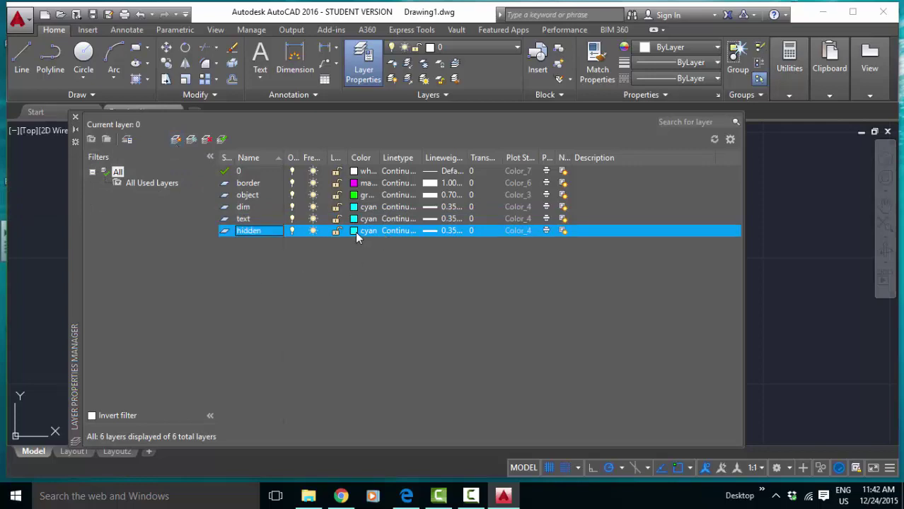
left_click(355, 231)
left_click(349, 277)
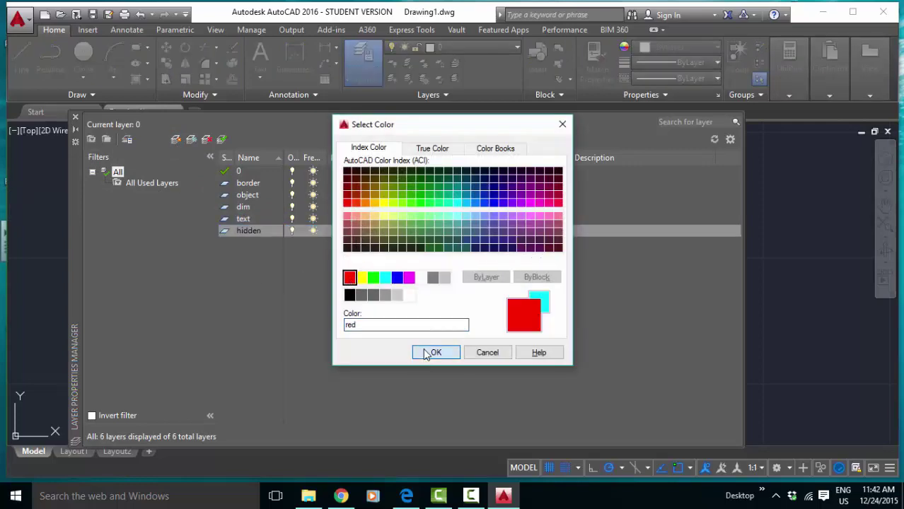
left_click(433, 352)
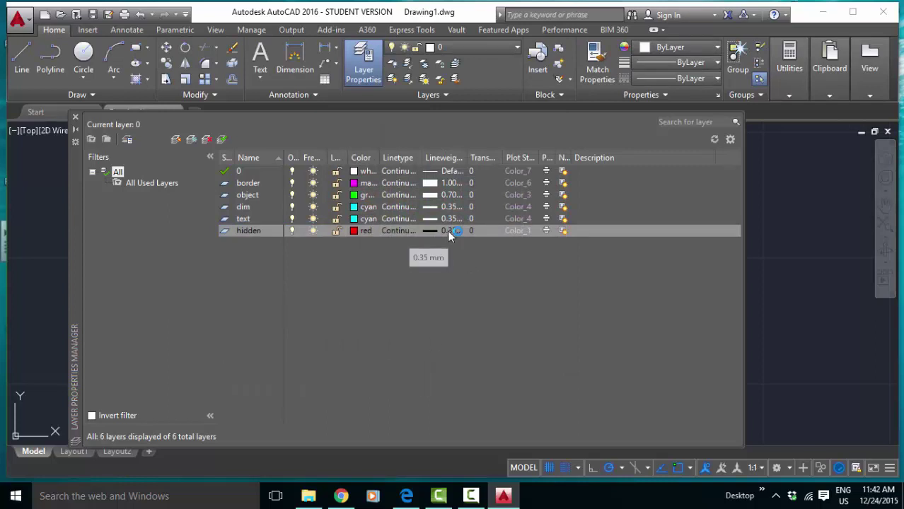
Load the HIDDEN linetype from acad.lin and assign it to the hidden layer
left_click(402, 233)
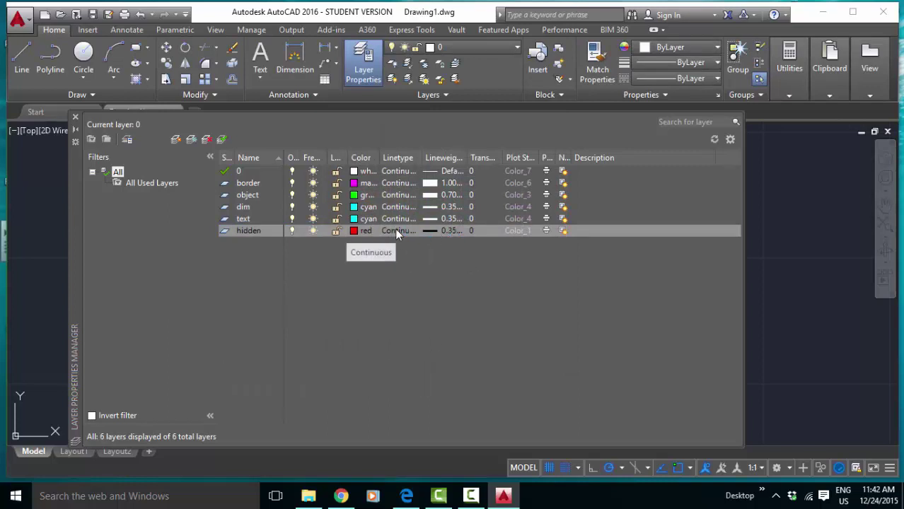
left_click(395, 232)
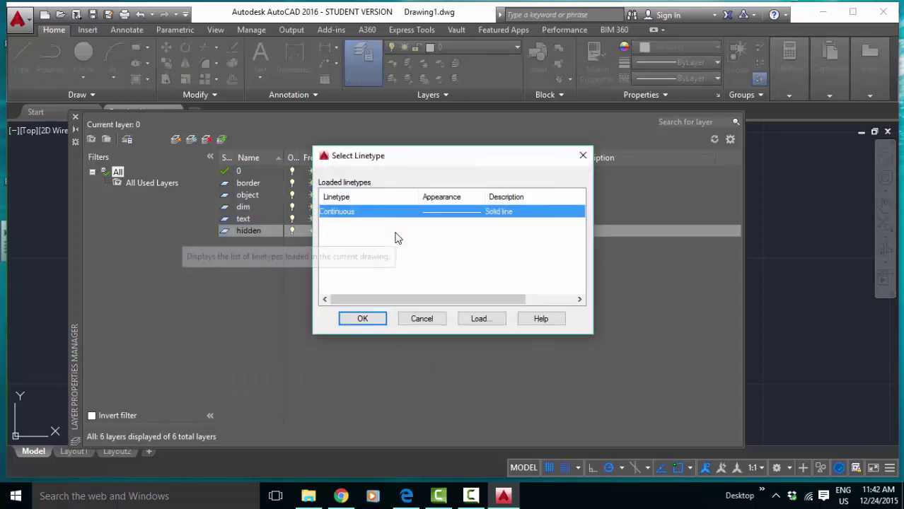
left_click(483, 319)
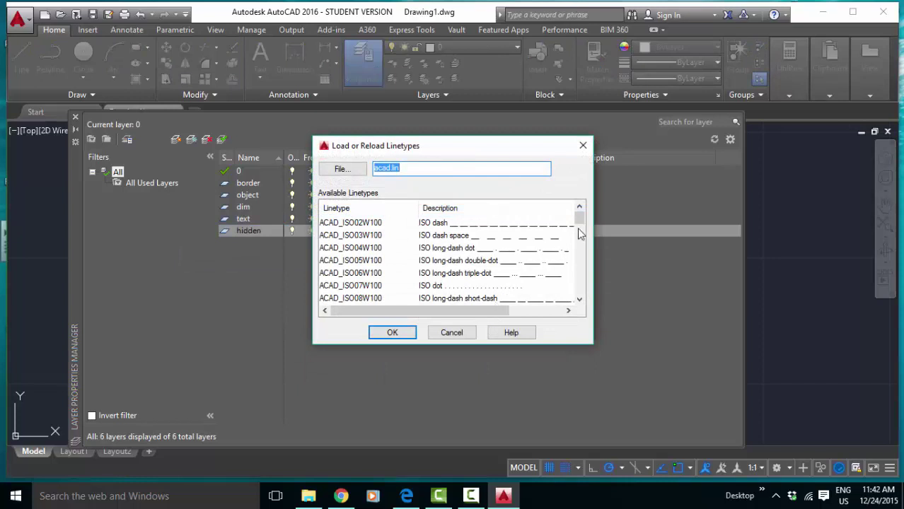
left_click_drag(581, 221, 581, 284)
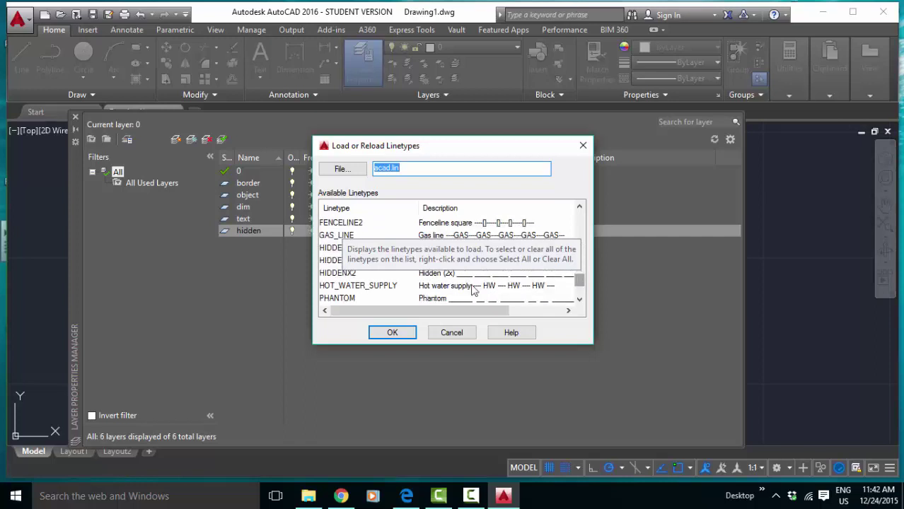
left_click(334, 251)
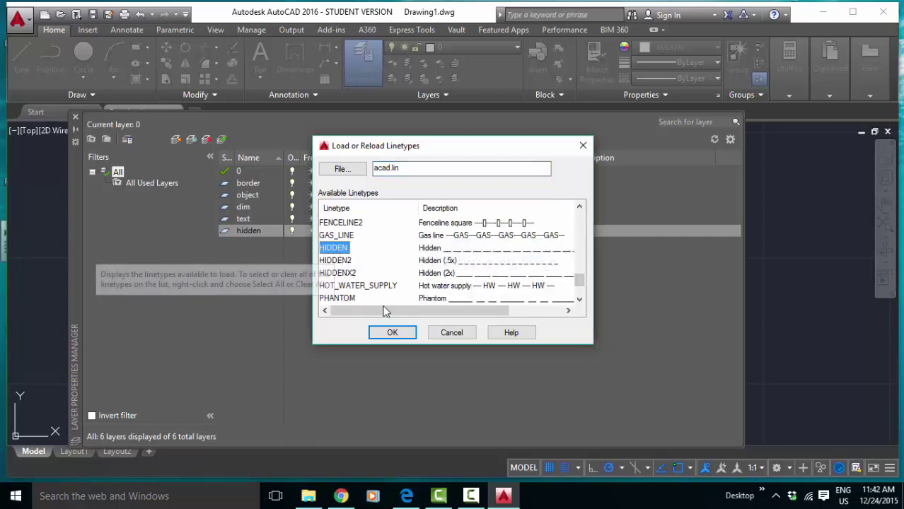
left_click(392, 333)
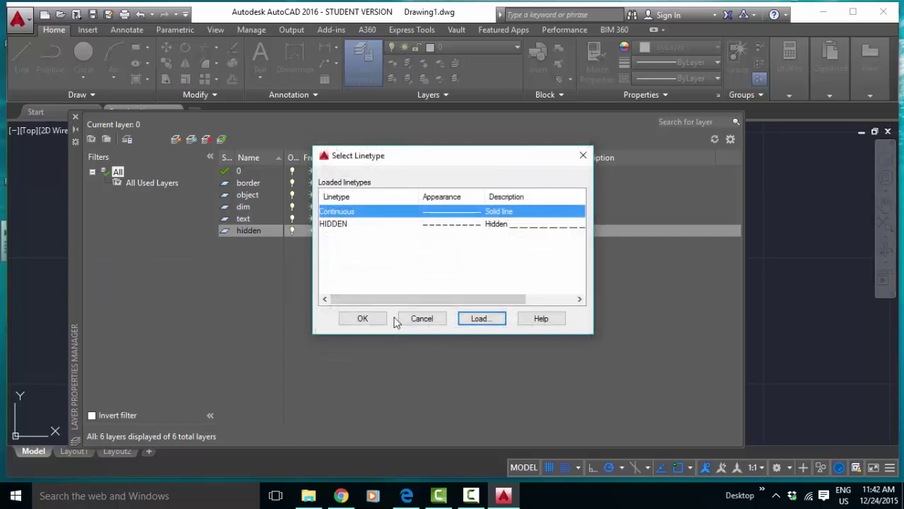
left_click(468, 224)
left_click(363, 319)
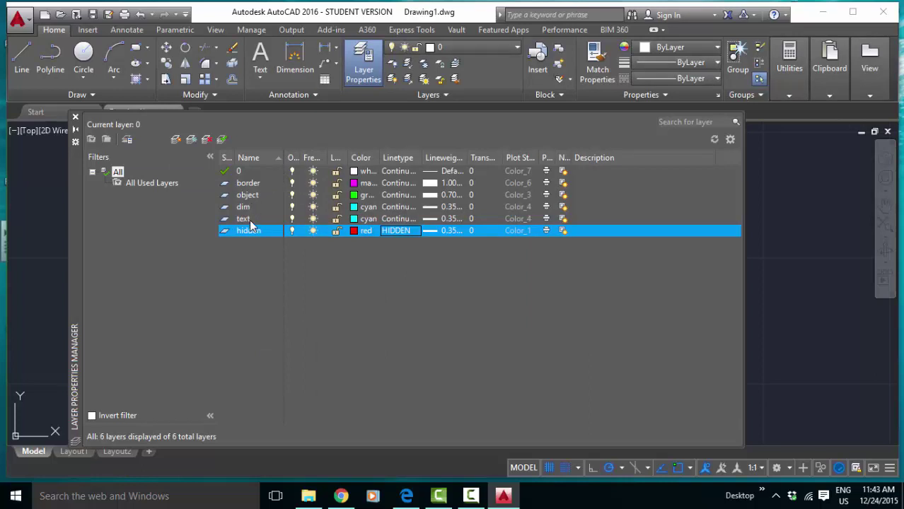
Close the layer manager and draw a closed triangle from three connected lines in the middle of the drawing area
left_click(75, 116)
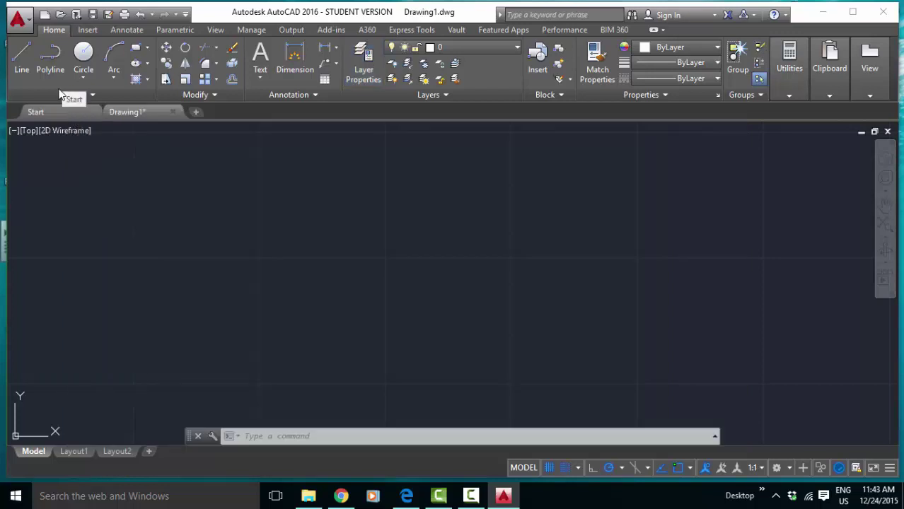
left_click(21, 60)
left_click(285, 232)
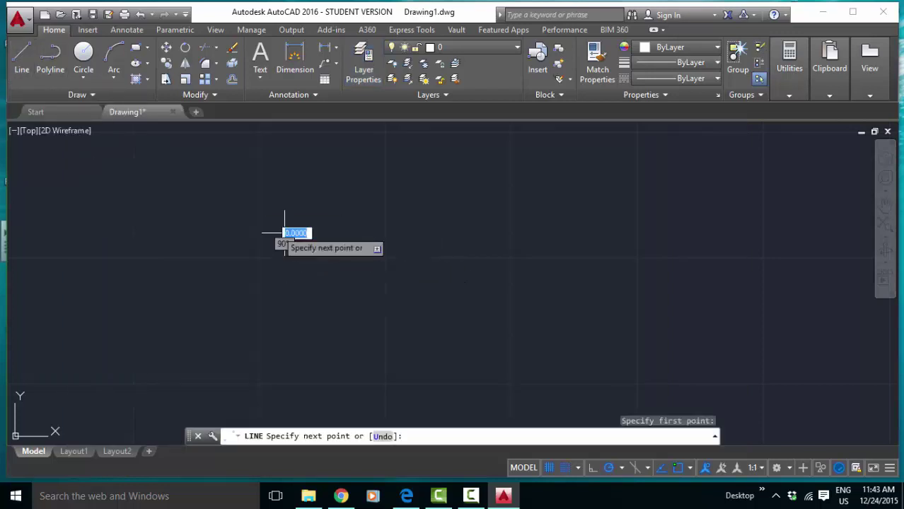
left_click(510, 259)
left_click(360, 333)
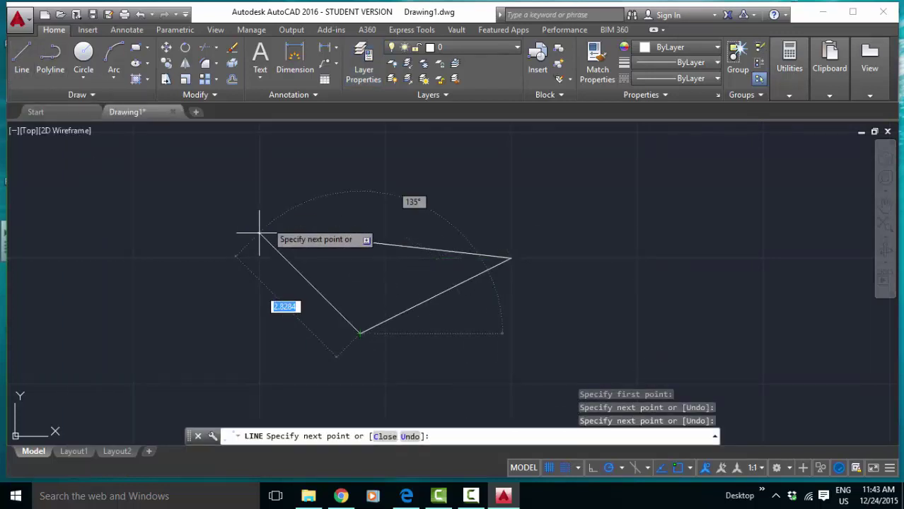
left_click(285, 232)
key("Escape")
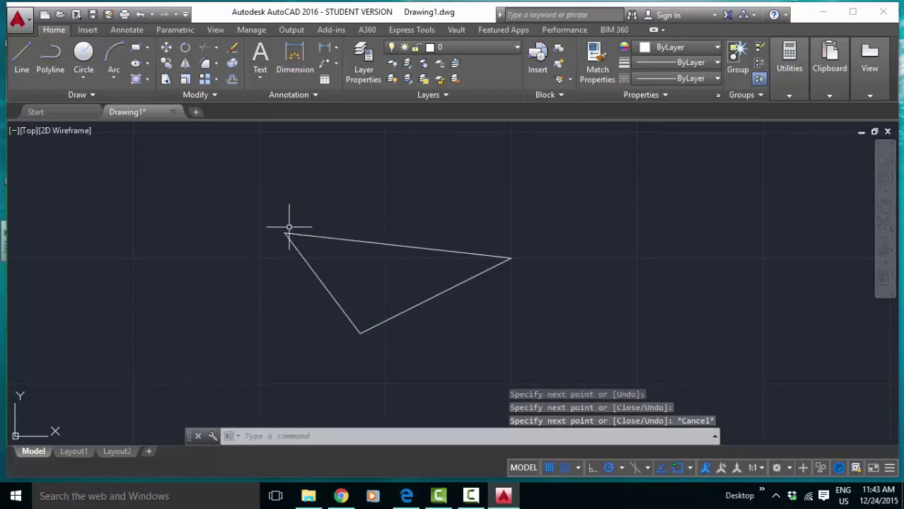
Select all three triangle lines with a window, assign them to the border layer, and clear the selection
mouse_move(247, 207)
left_mouse_down()
mouse_move(599, 302)
mouse_move(378, 380)
mouse_move(286, 217)
left_mouse_up()
left_click(255, 215)
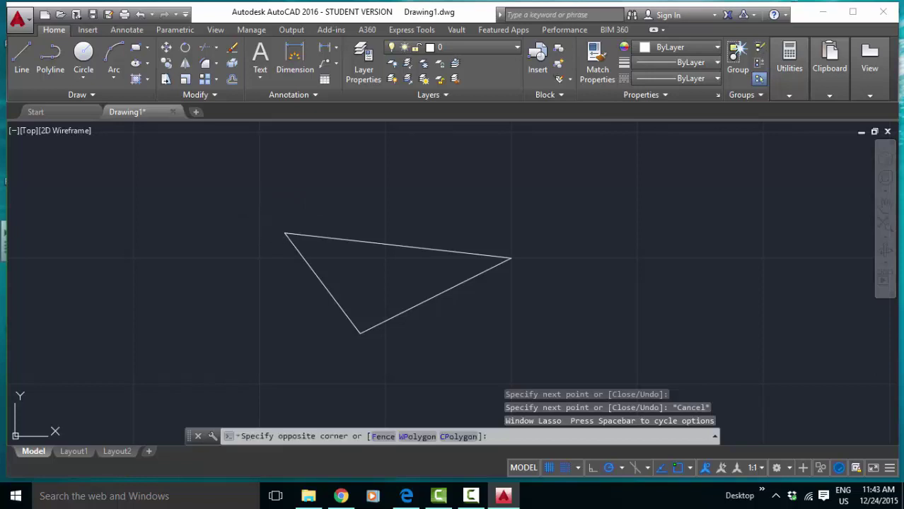
left_click(604, 378)
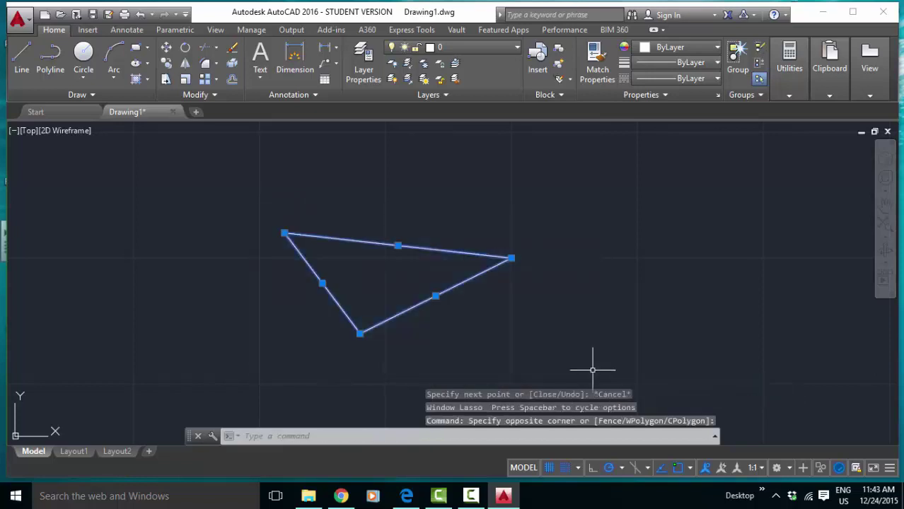
left_click(504, 49)
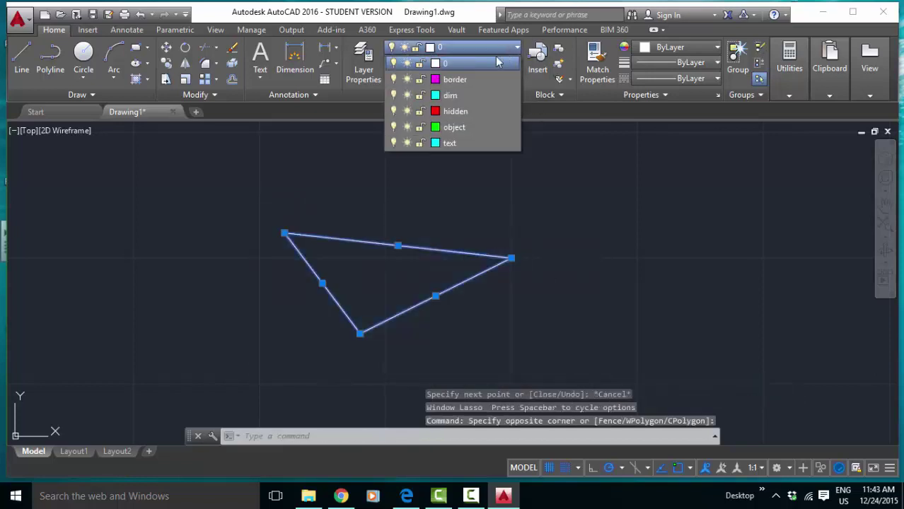
left_click(464, 83)
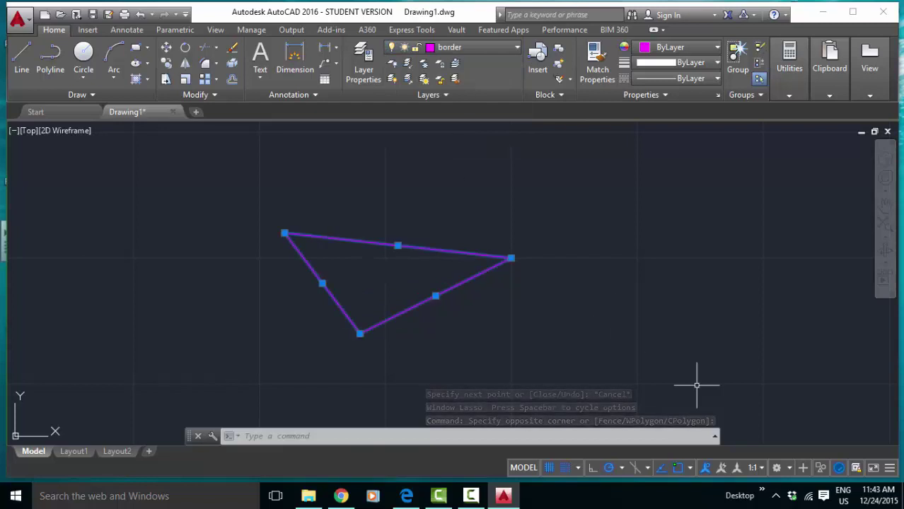
left_click(548, 242)
key("Escape")
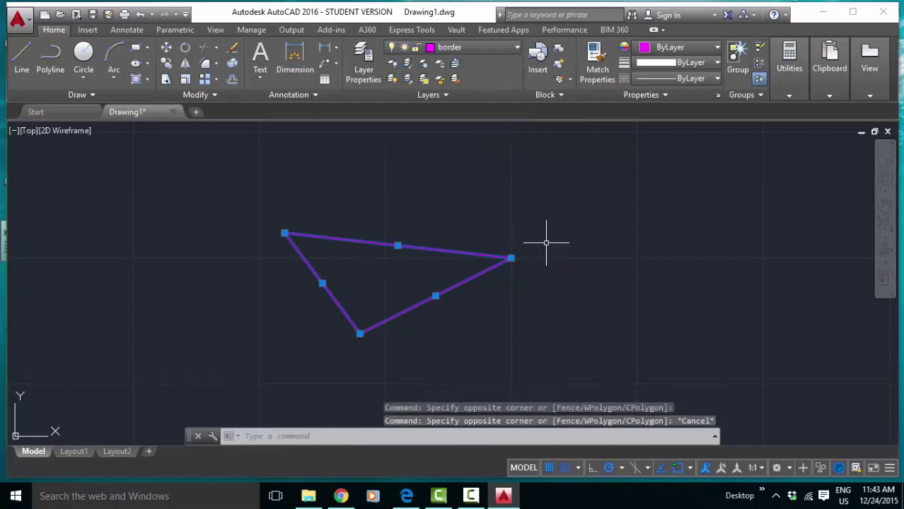
key("Escape")
key("Escape")
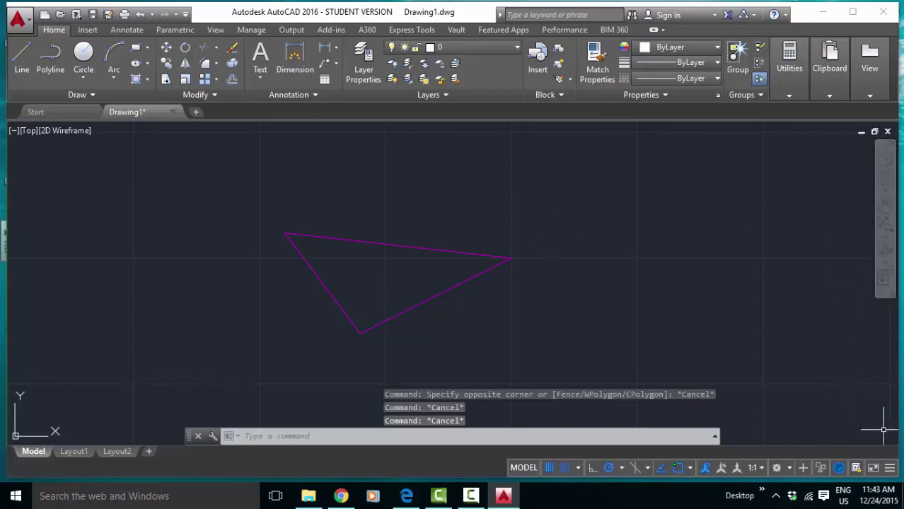
Add the LineWeight toggle to the status bar customization and turn on lineweight display
left_click(890, 469)
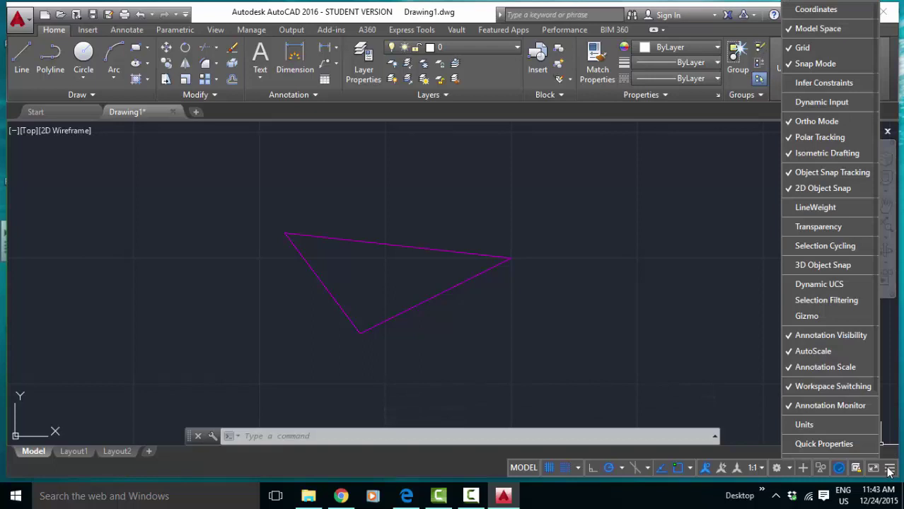
left_click(813, 208)
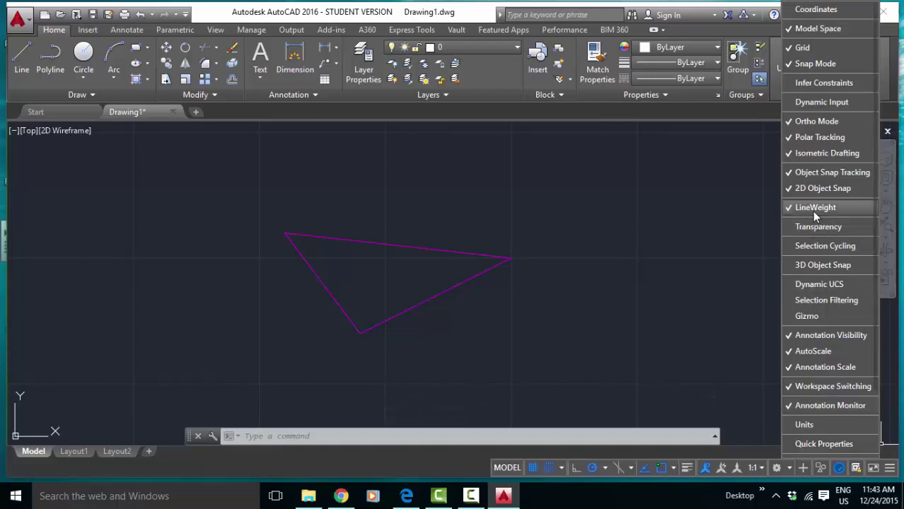
left_click(684, 469)
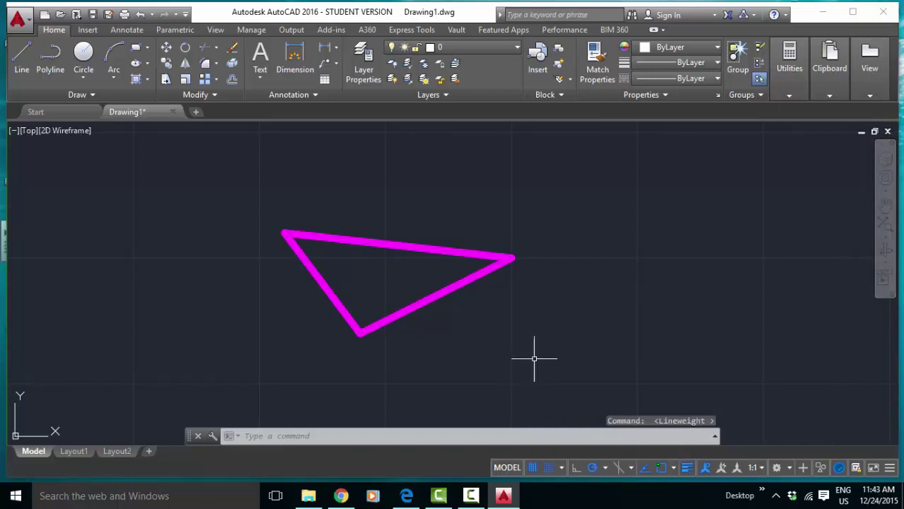
Set the LWDISPLAY variable to off, and switch lineweight display back on with its status toggle
left_click(308, 437)
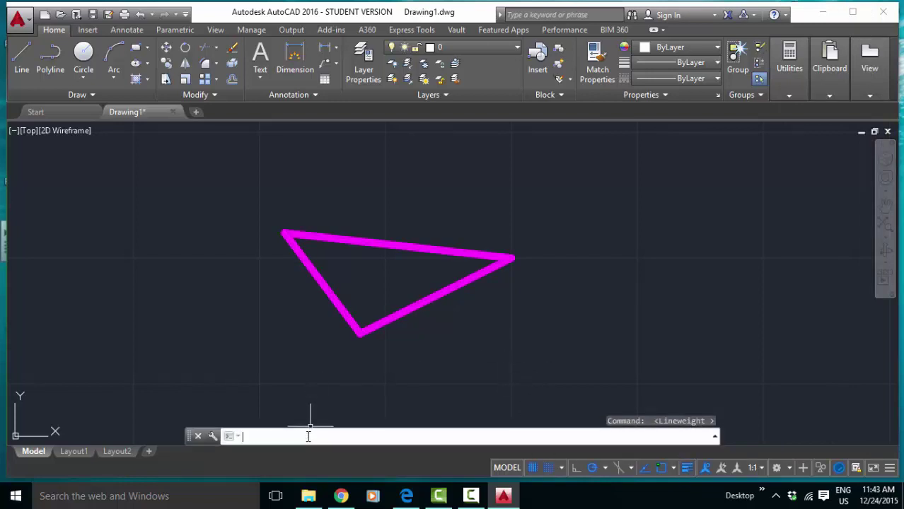
type("lwdisplay")
key("Return")
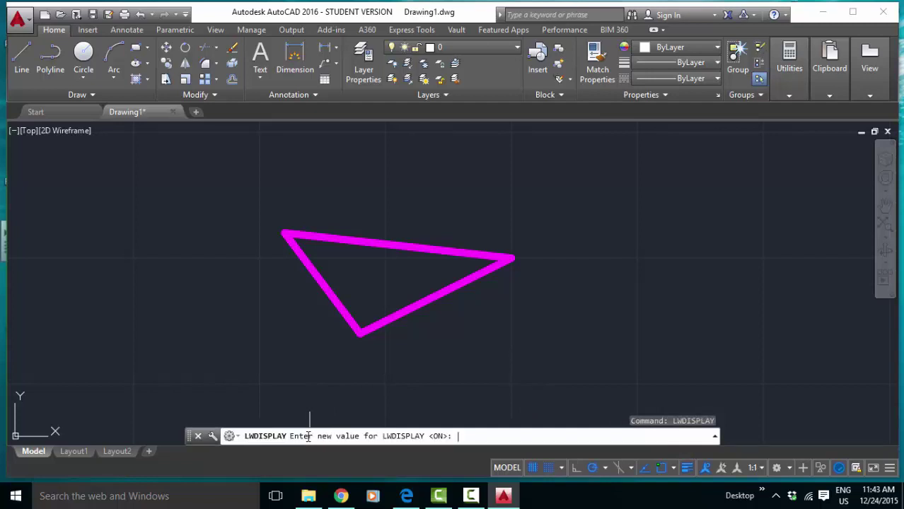
type("off")
key("Return")
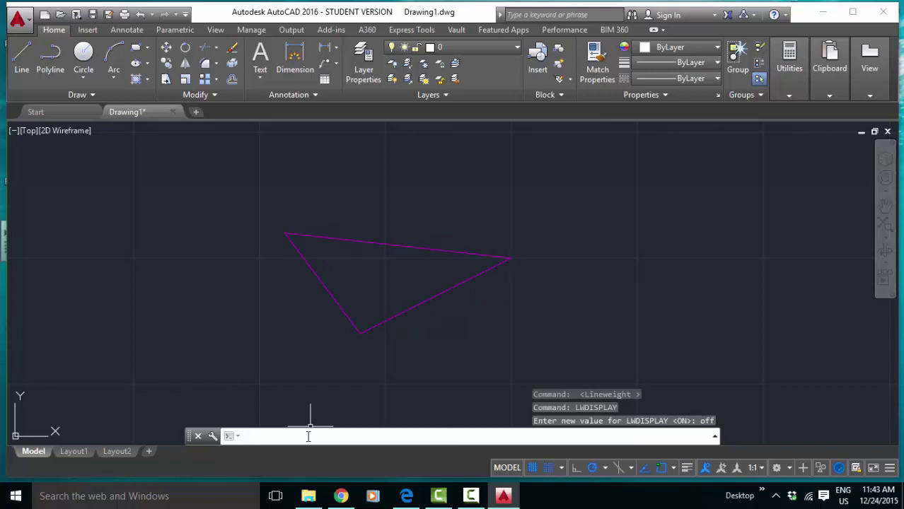
left_click(687, 468)
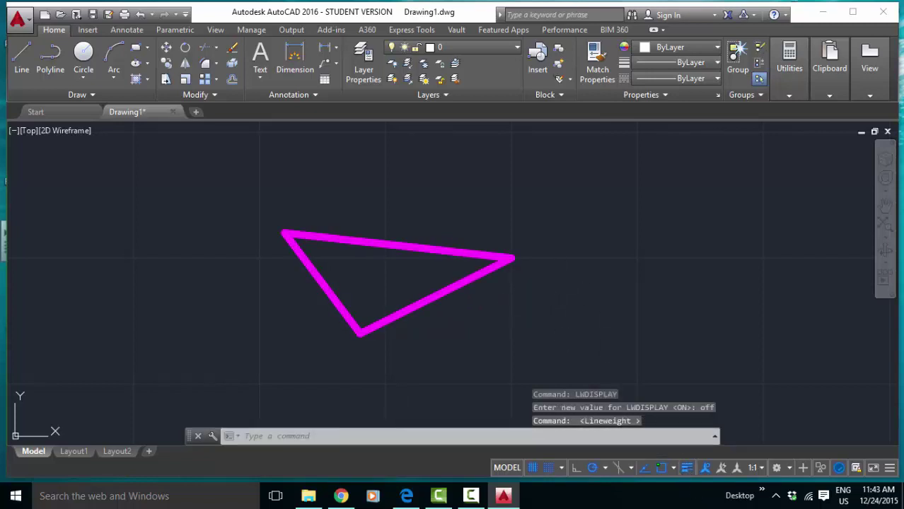
Reassign the whole triangle first to the hidden layer and finally to the dim layer, and clear the selection
left_click(607, 336)
left_click(216, 190)
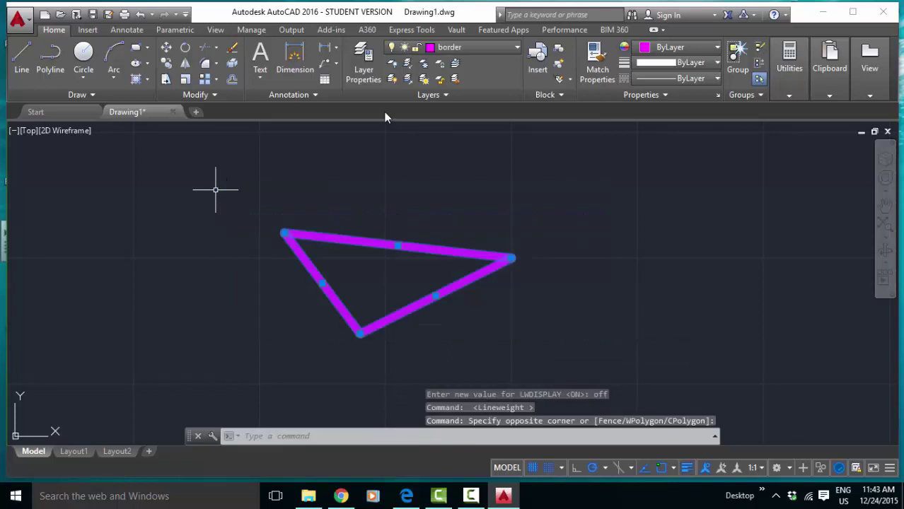
left_click(485, 47)
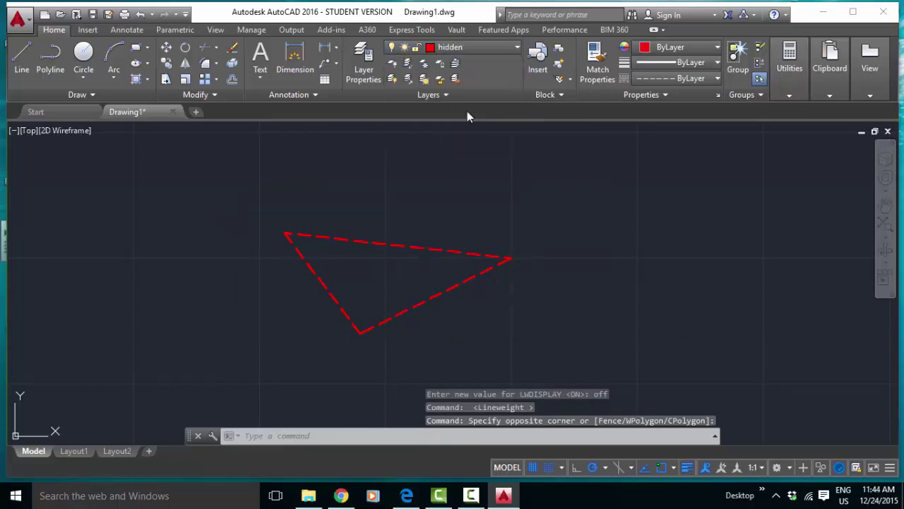
left_click(474, 46)
left_click(452, 95)
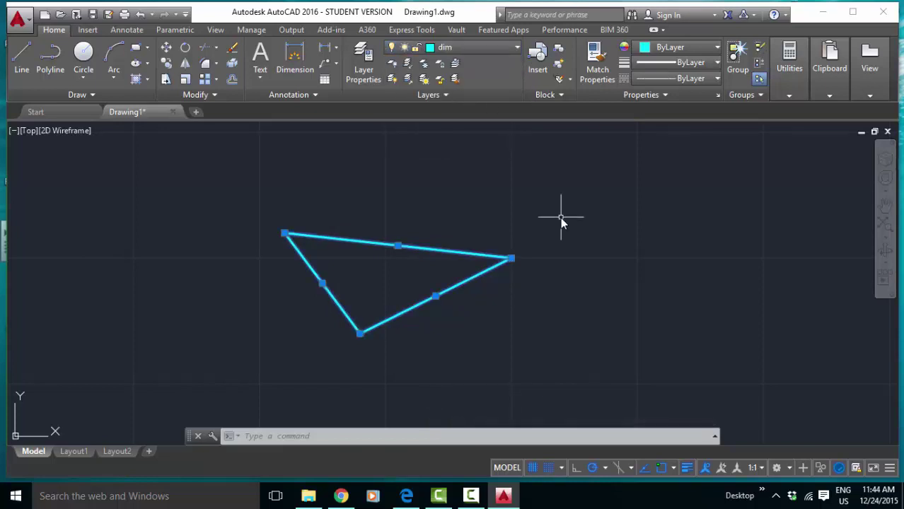
key("Escape")
key("Escape")
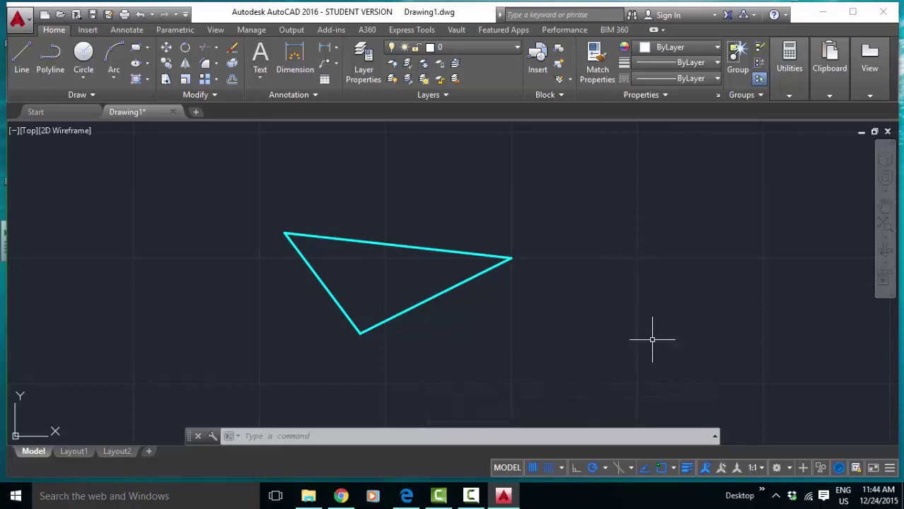
Check the object snap modes and draw two connected lines from the triangle's upper-left endpoint, the second about 1.80 long and crossing the upper edge
left_click(674, 470)
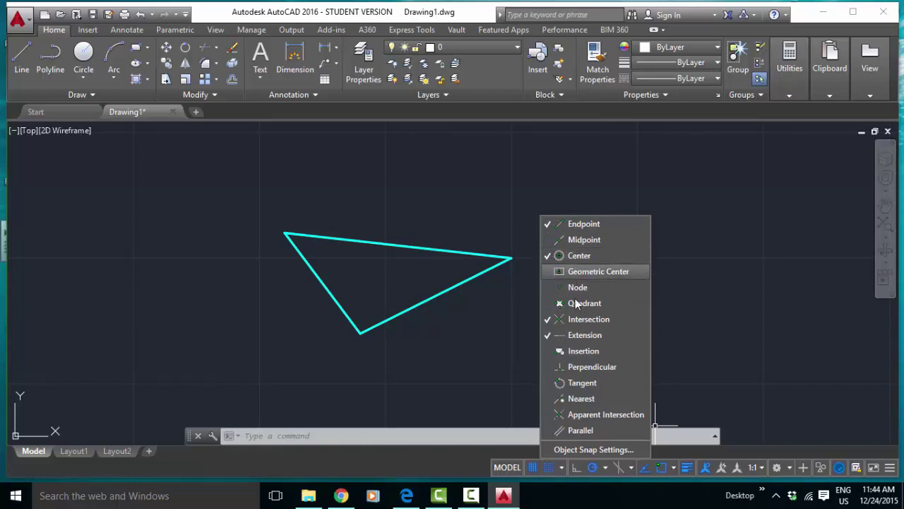
left_click(480, 345)
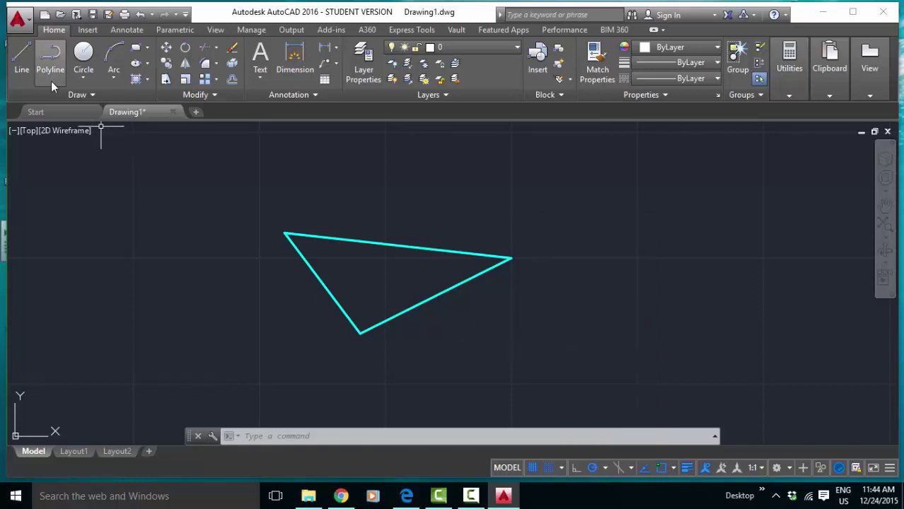
left_click(28, 75)
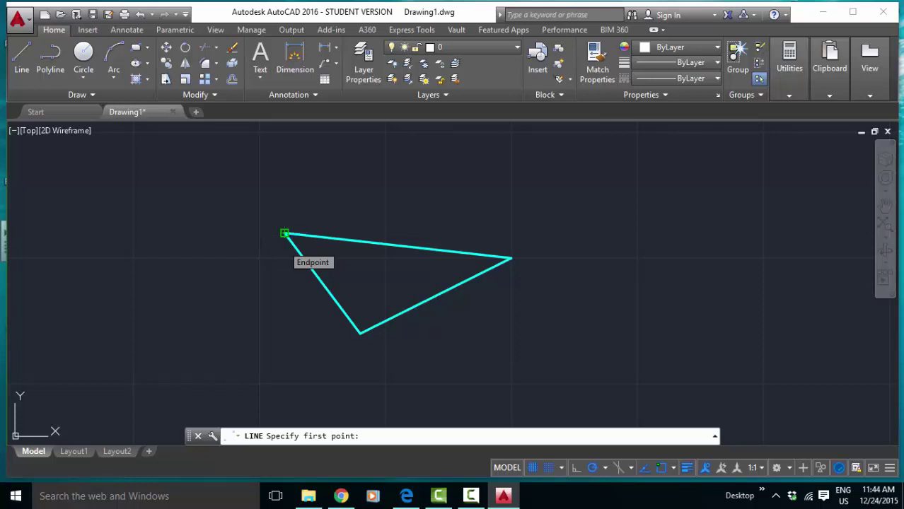
left_click(285, 233)
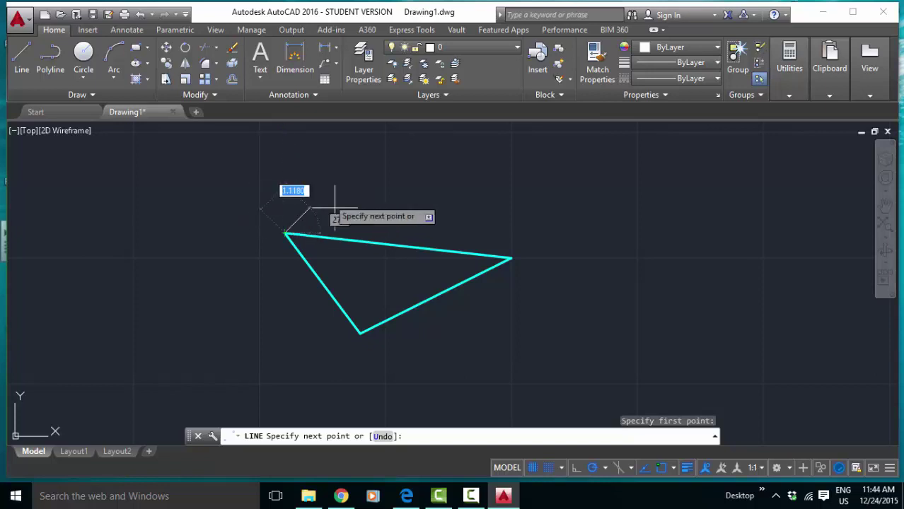
left_click(360, 181)
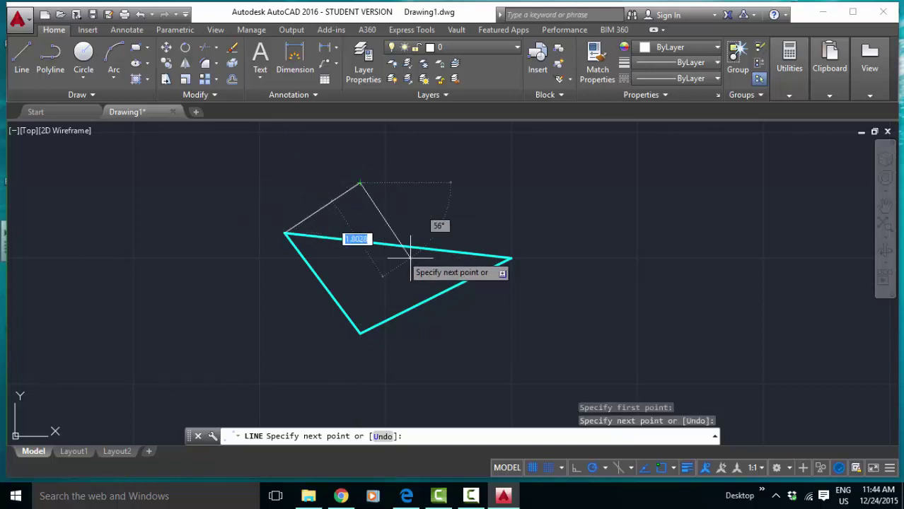
left_click(409, 250)
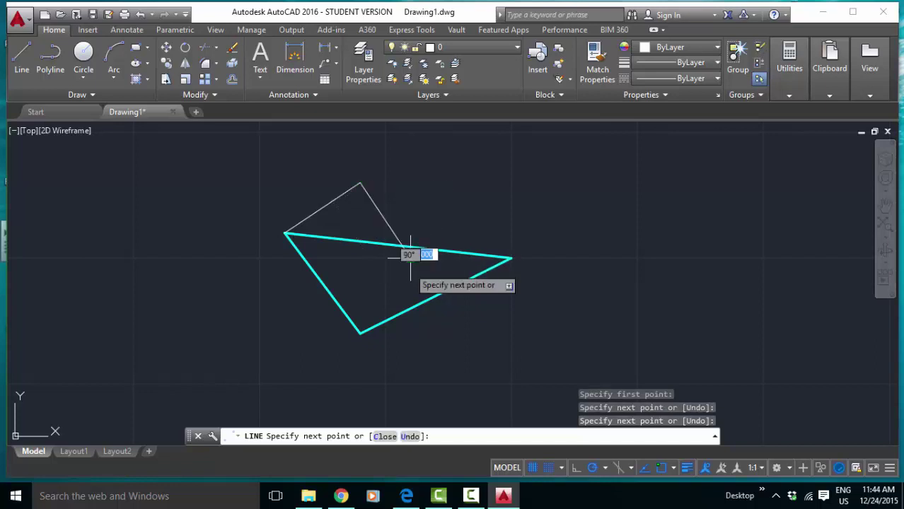
key("Escape")
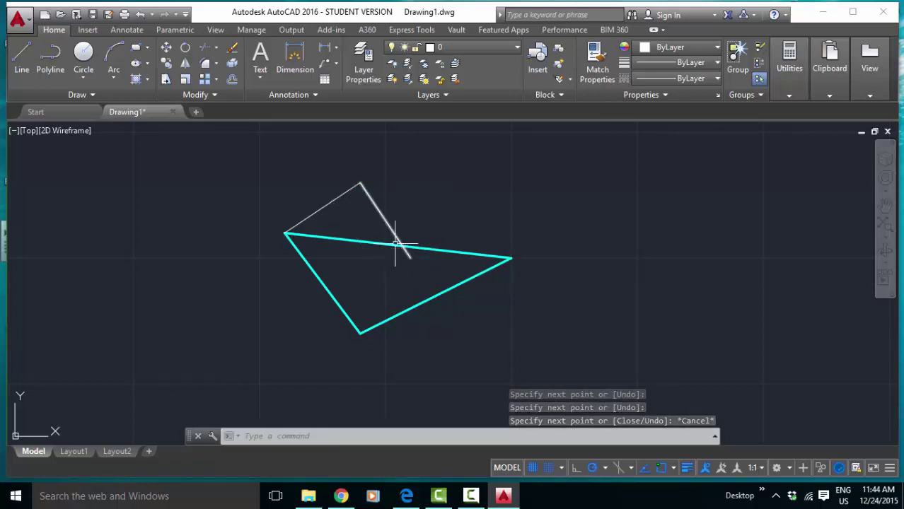
left_click(20, 55)
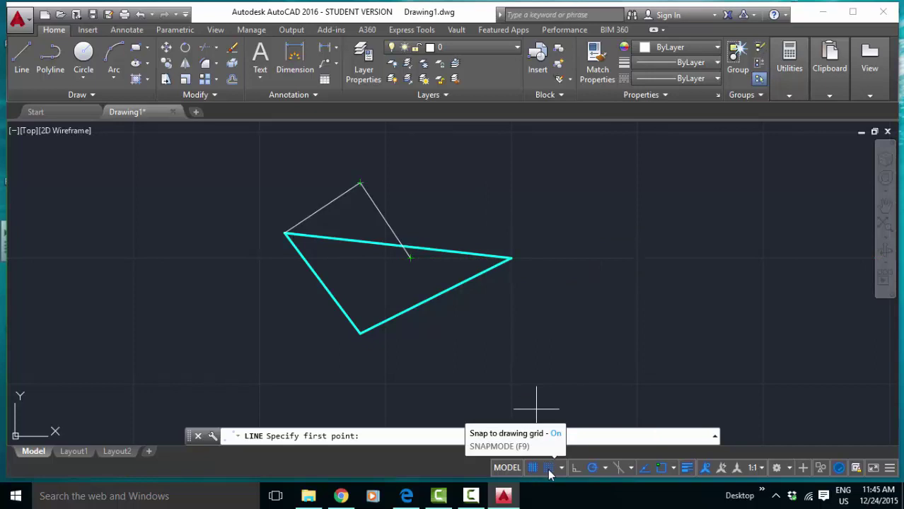
key("Escape")
key("Escape")
key("Escape")
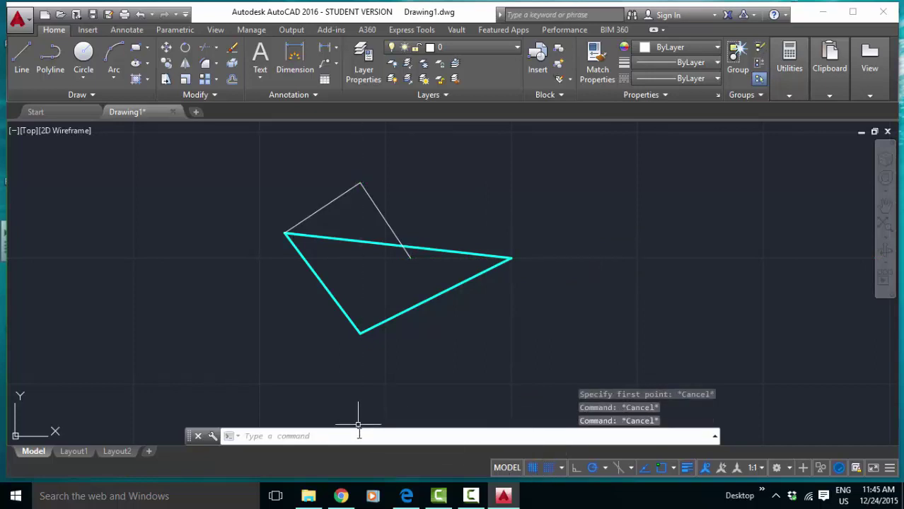
Turn off snapping to the drawing grid with the SNAP command's off option
type("snap")
key("Return")
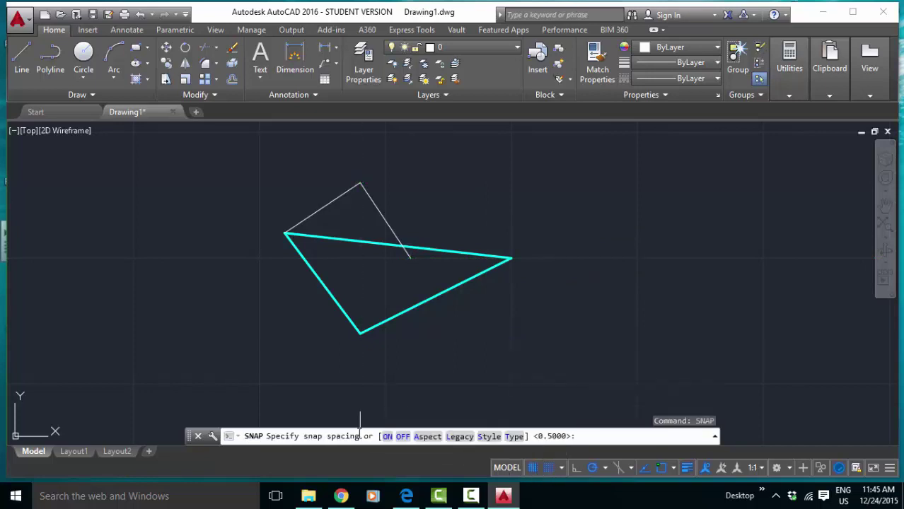
type("off")
key("Return")
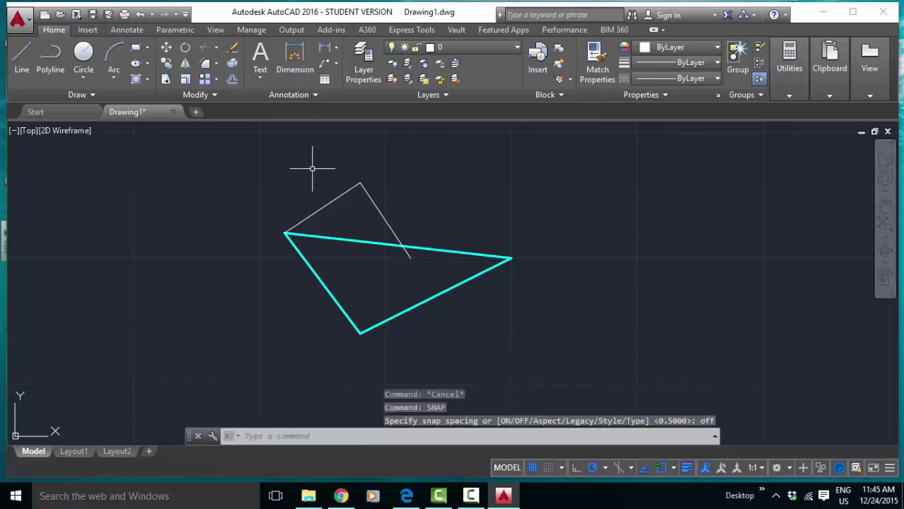
Start a new line, toggle object snap off and back on, and review the list of running object snap modes
left_click(22, 60)
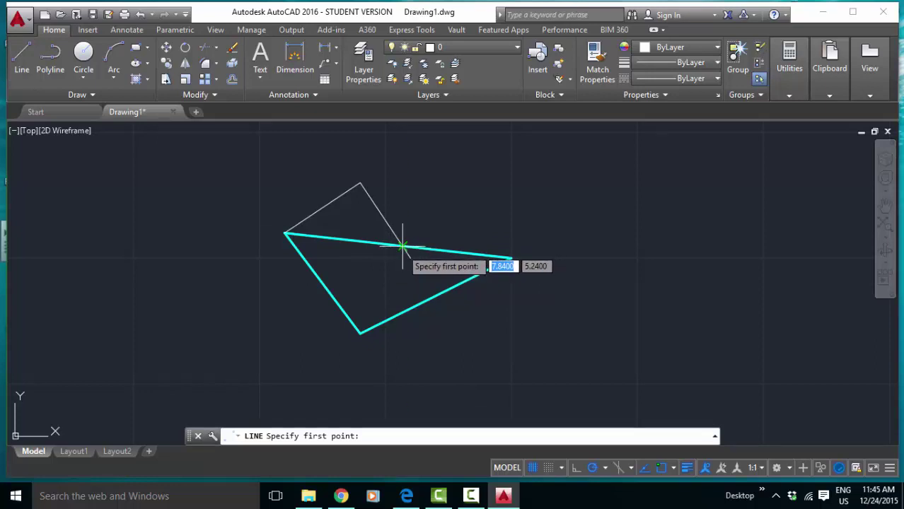
left_click(661, 468)
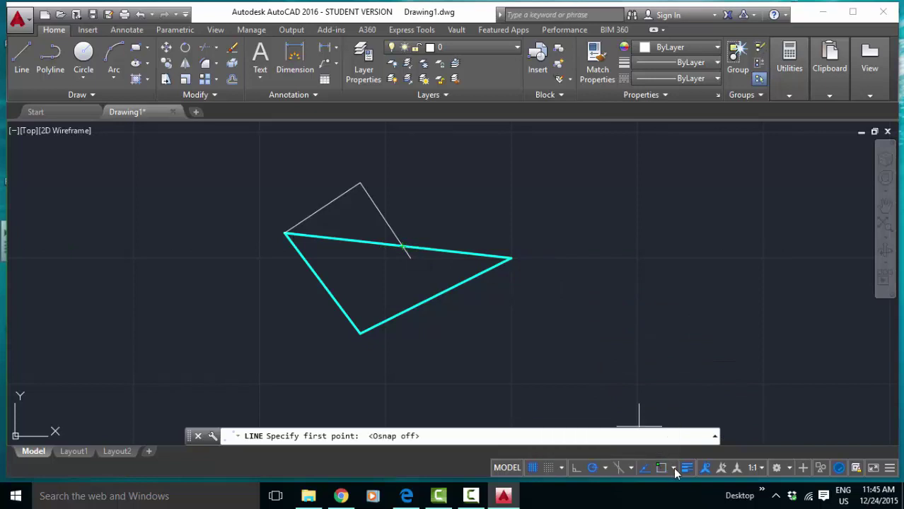
left_click(662, 467)
left_click(673, 469)
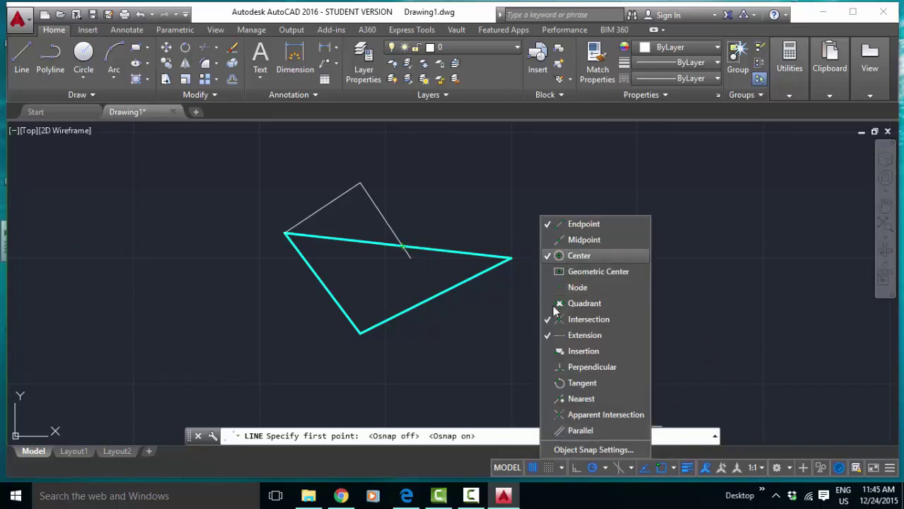
left_click(473, 365)
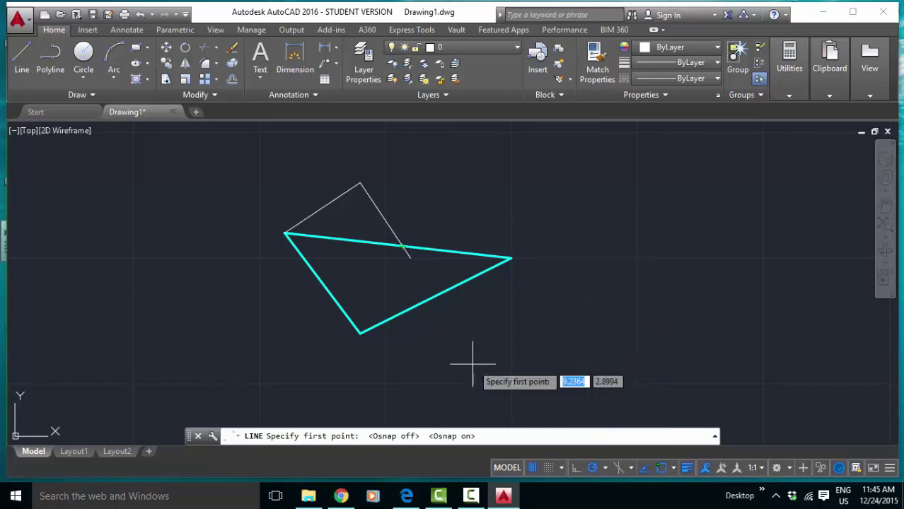